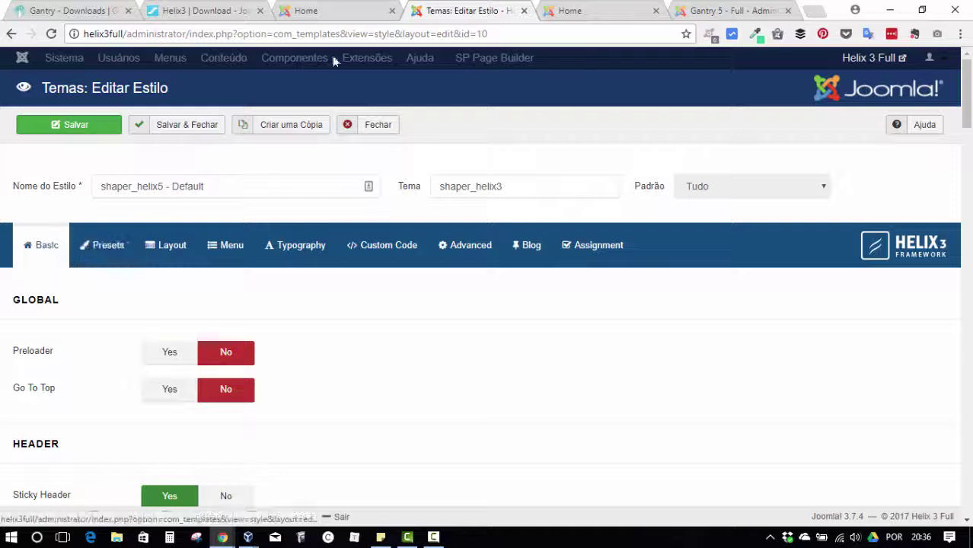
Enable the boxed layout in the Helix 3 style's basic settings, save the style and reload the Helix site's home page
scroll(279, 256, down, 2)
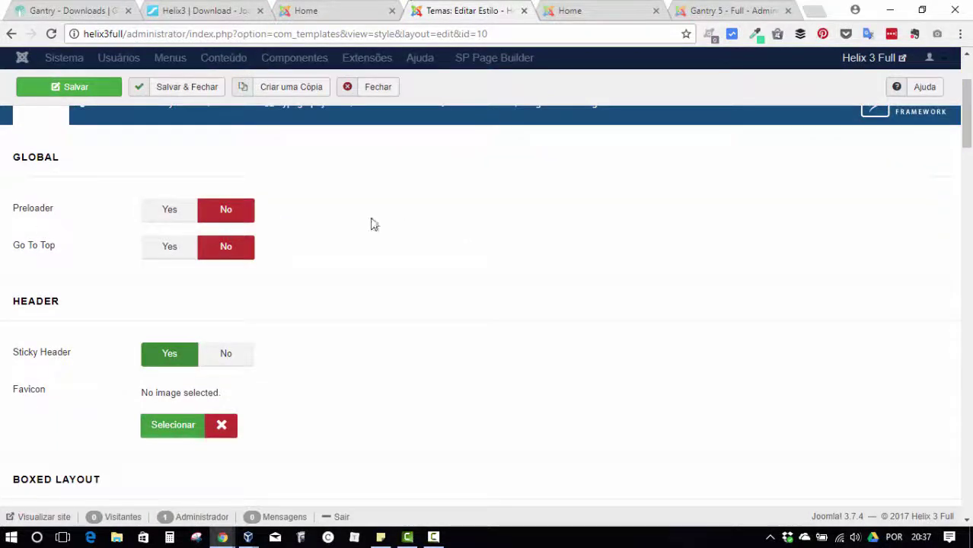
scroll(324, 242, down, 4)
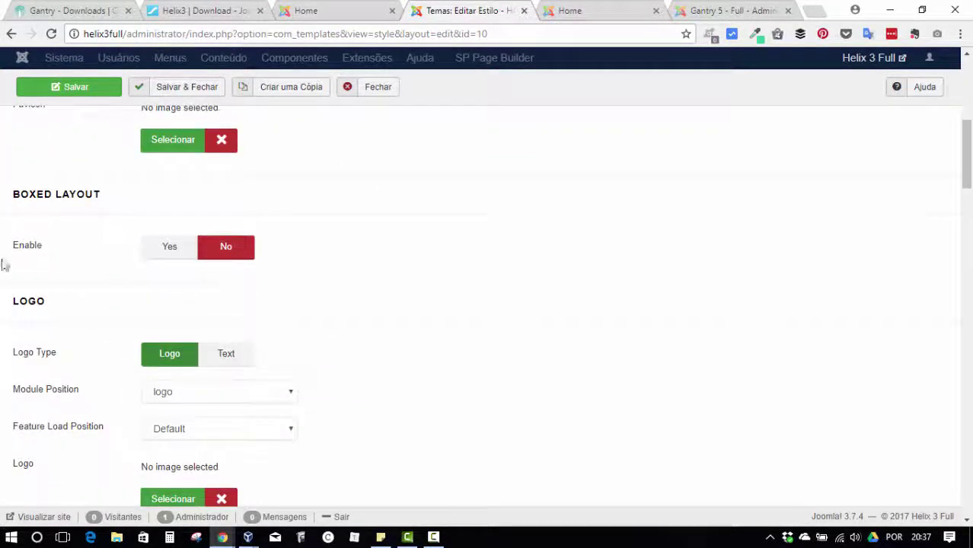
click(154, 253)
click(99, 90)
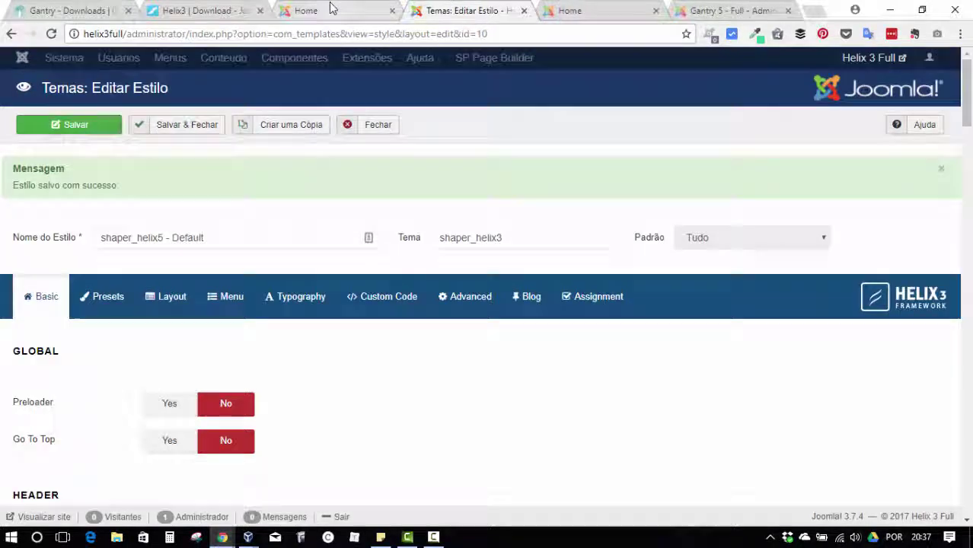
click(329, 10)
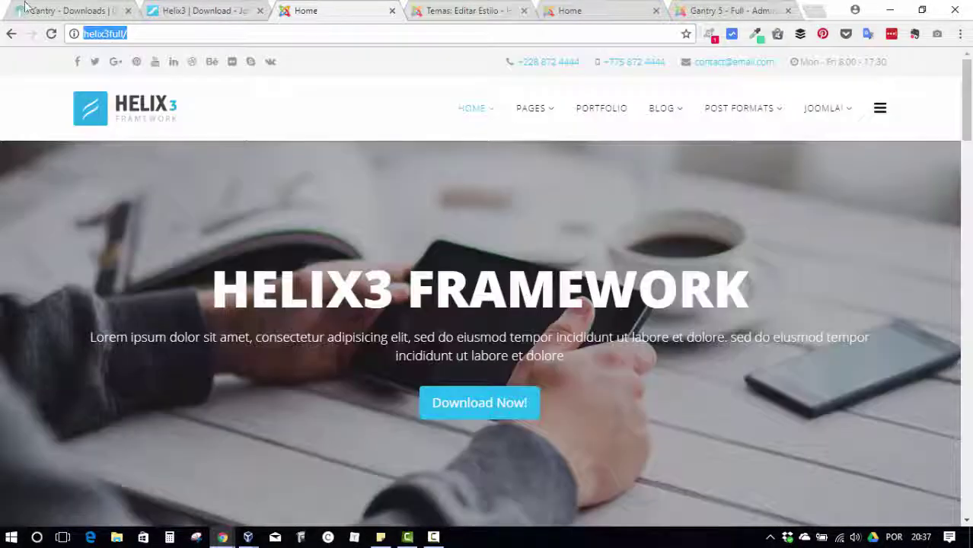
click(51, 33)
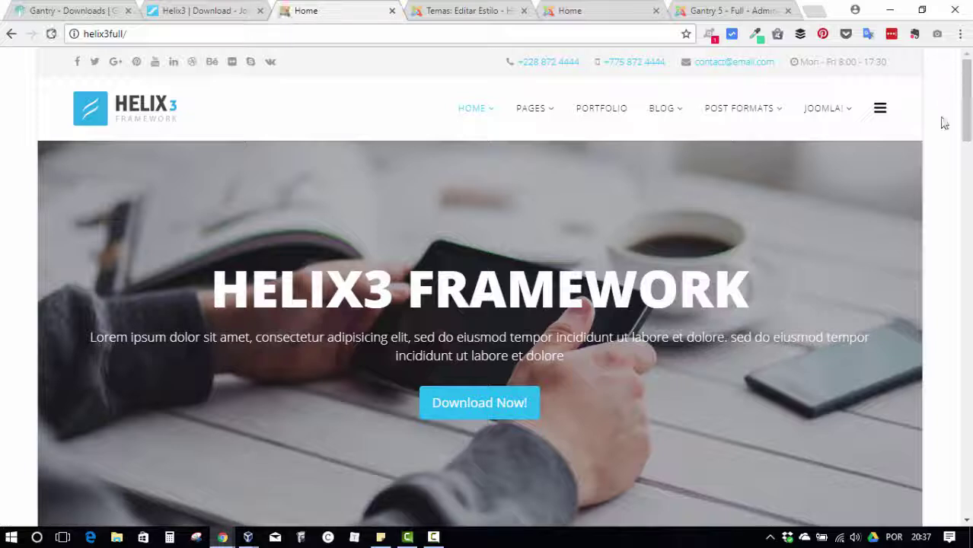
mouse_move(968, 80)
mouse_down()
mouse_move(968, 238)
mouse_move(968, 86)
mouse_move(925, 330)
mouse_move(964, 499)
mouse_move(965, 61)
mouse_up()
click(928, 15)
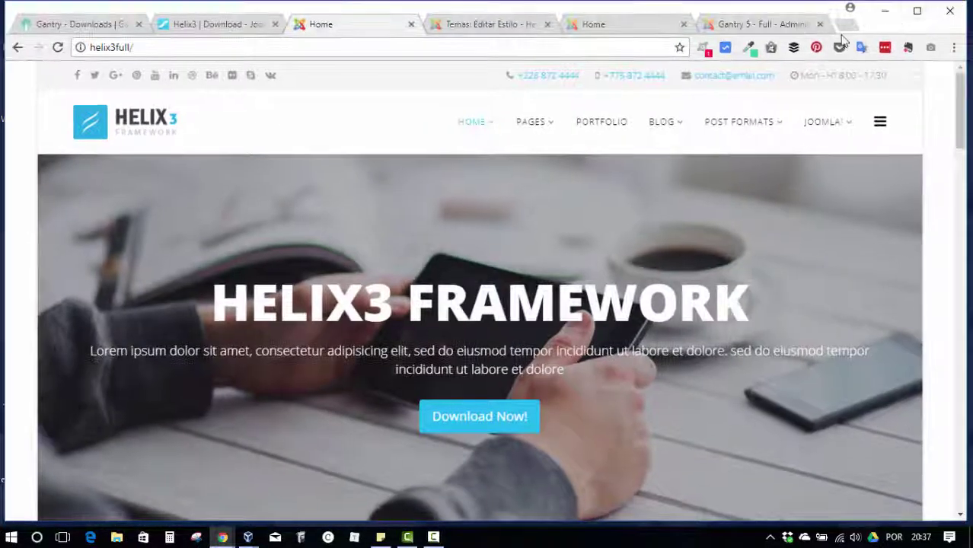
click(923, 10)
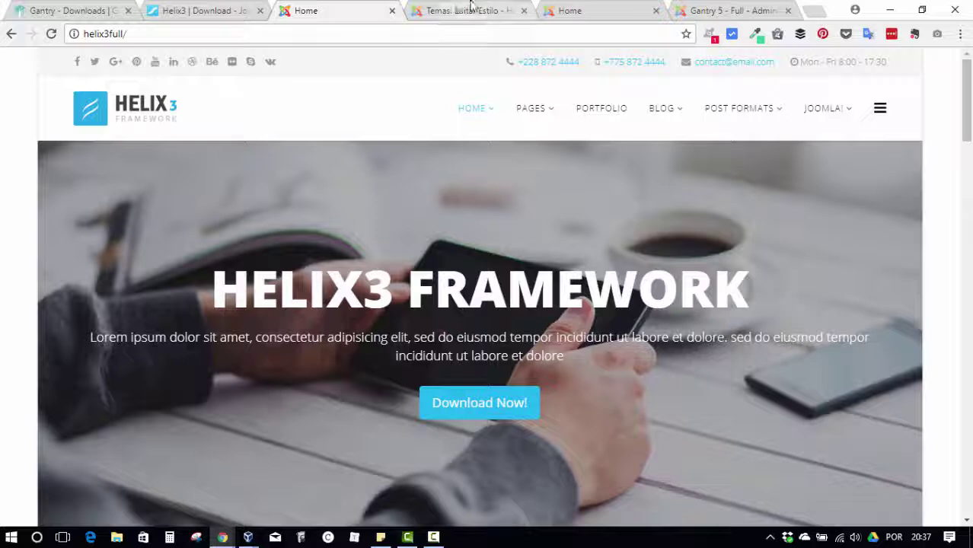
click(459, 9)
click(597, 7)
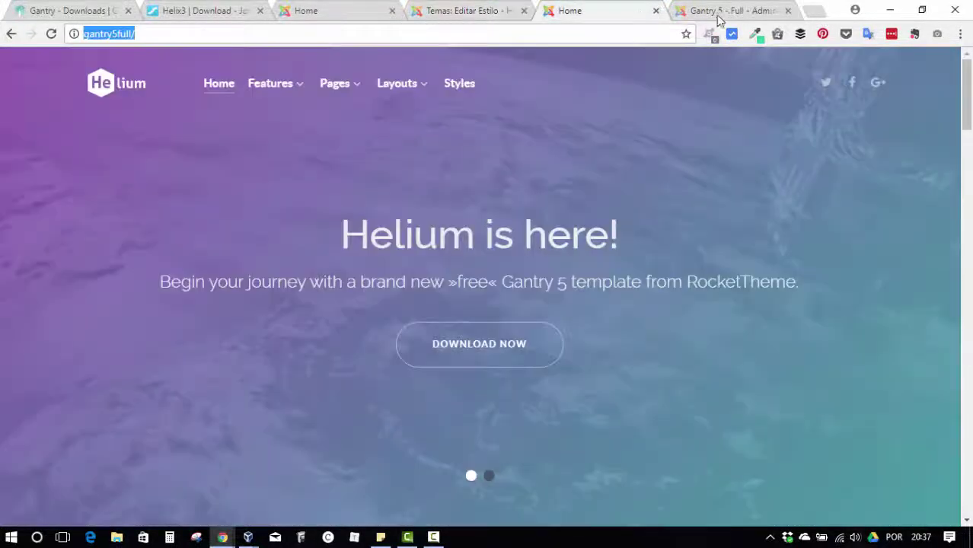
click(470, 10)
scroll(353, 380, down, 2)
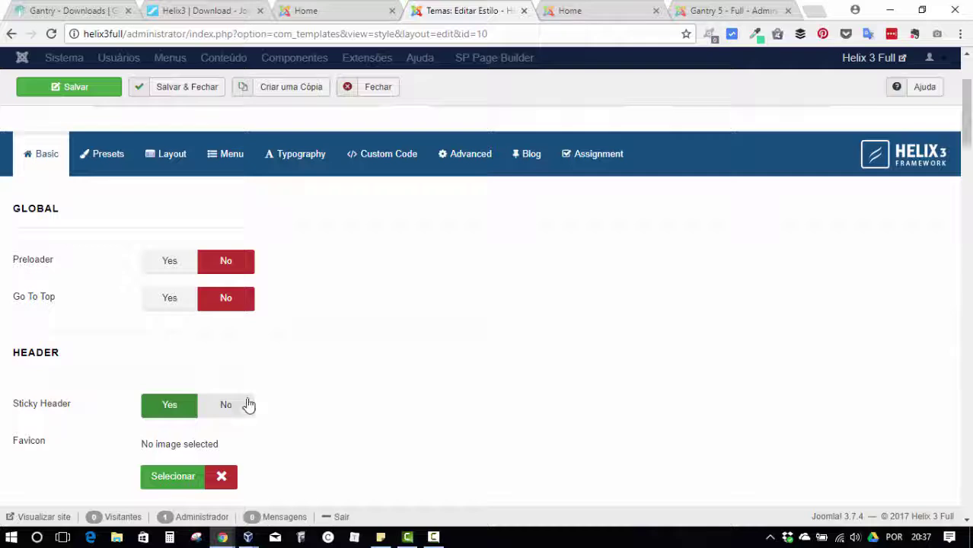
Open the layout editor of the Helium theme's Base Outline in the Gantry 5 administration
click(578, 9)
click(742, 8)
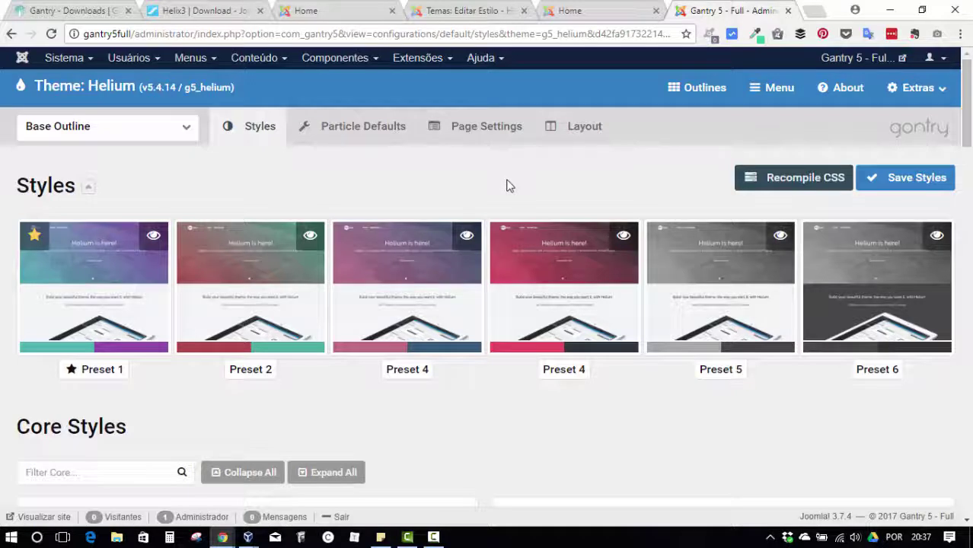
click(567, 142)
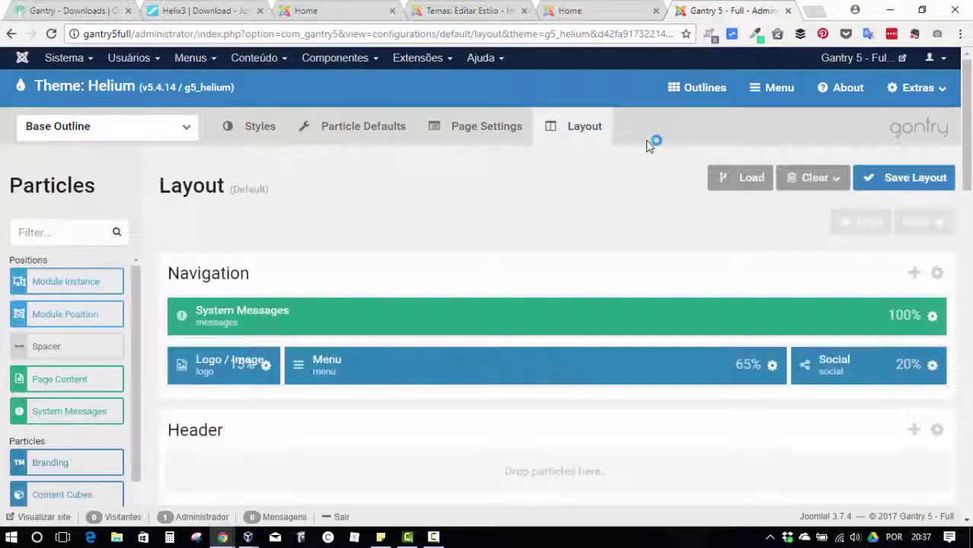
Set the Navigation section's layout to Fullwidth (Boxed Content), save it and reload the Gantry site's home page
click(938, 274)
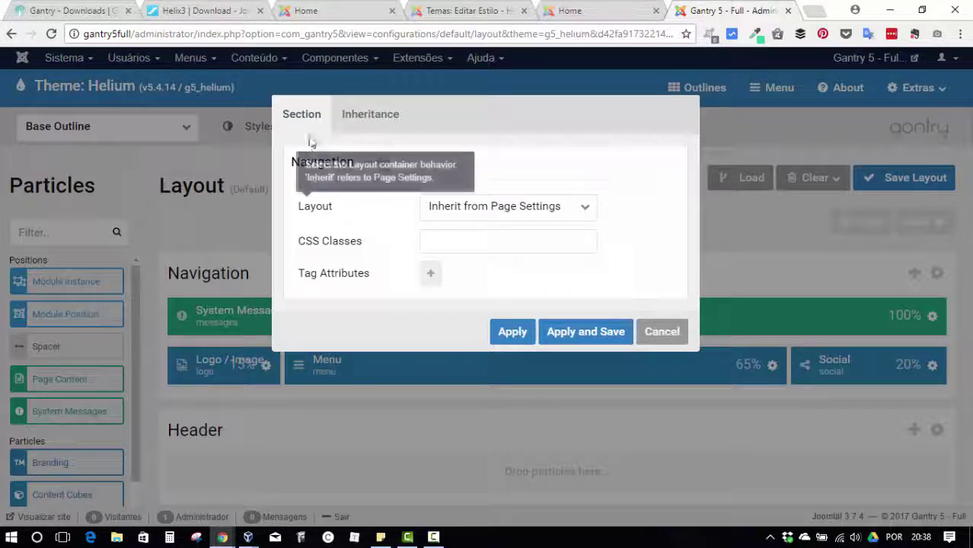
mouse_move(307, 202)
click(584, 208)
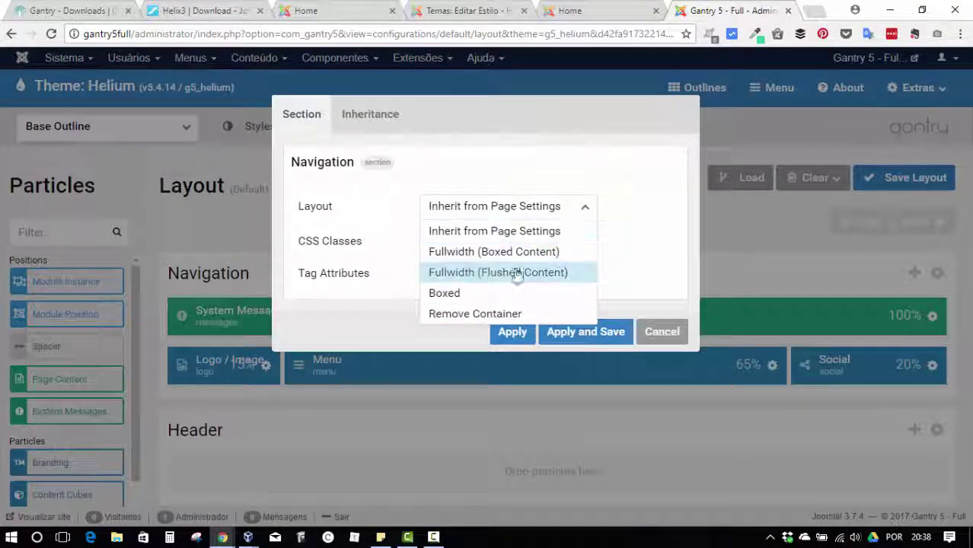
click(474, 254)
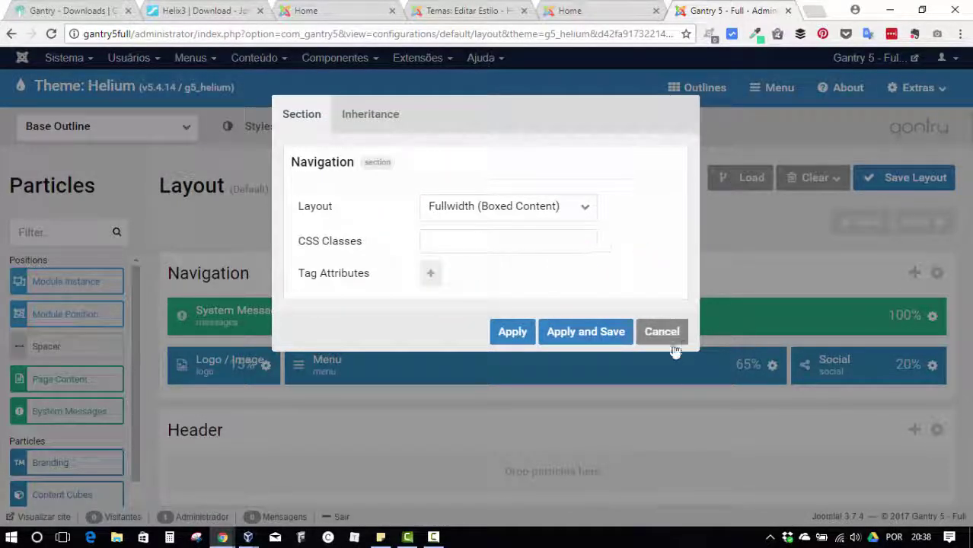
click(605, 333)
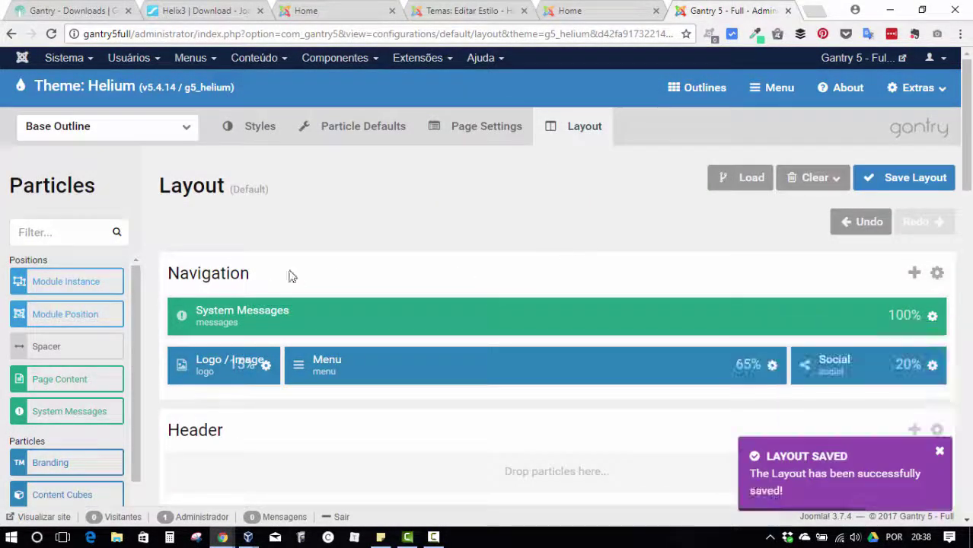
click(607, 23)
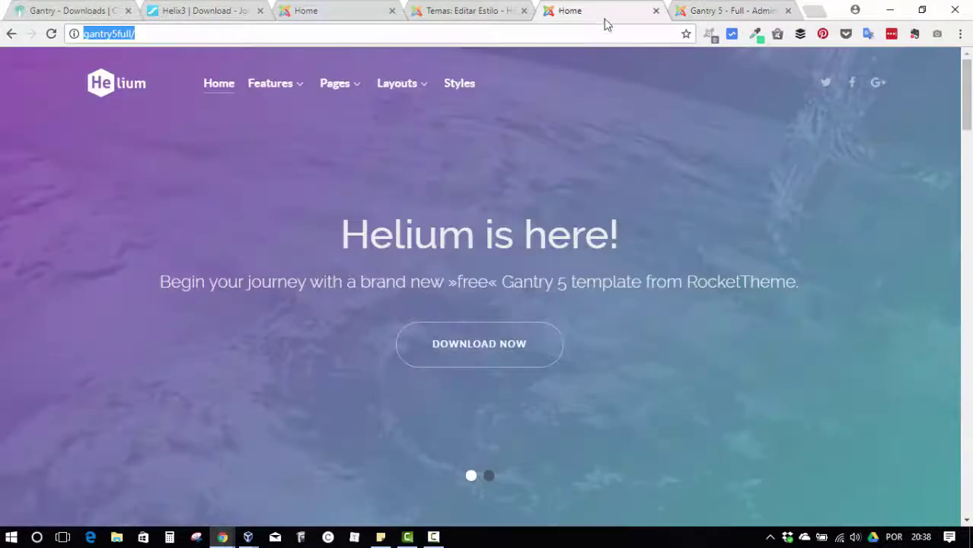
click(52, 33)
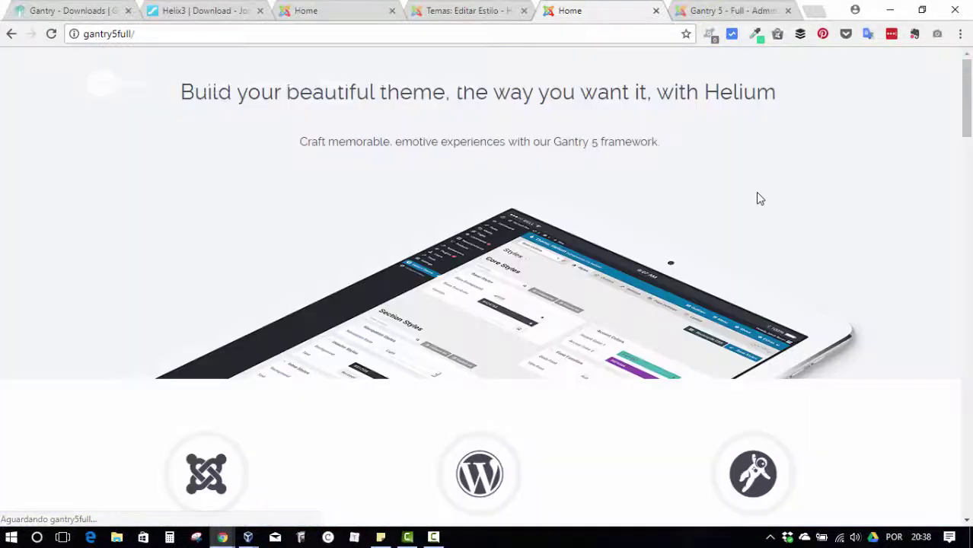
Set the Navigation section's layout to Fullwidth (Flushed Content) in the Base Outline and save the layout
click(710, 8)
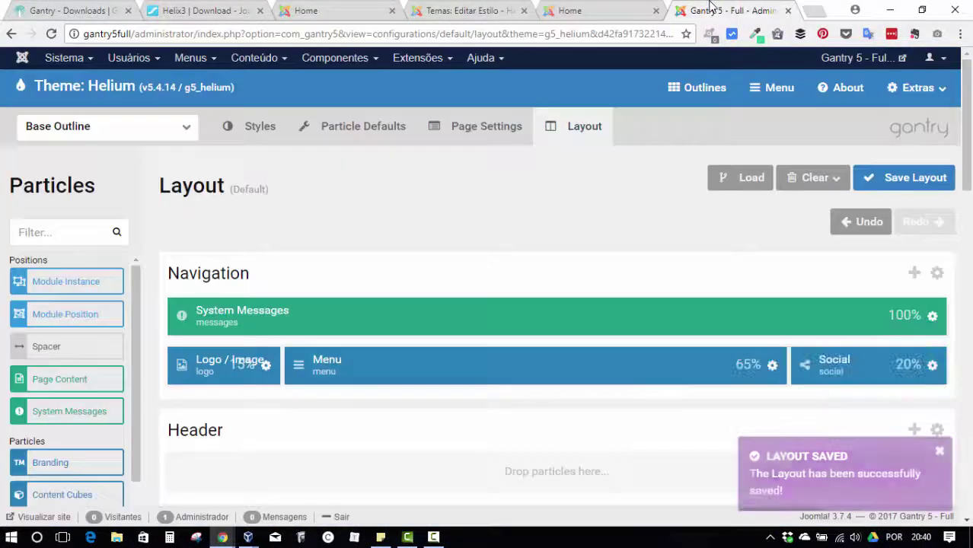
click(936, 272)
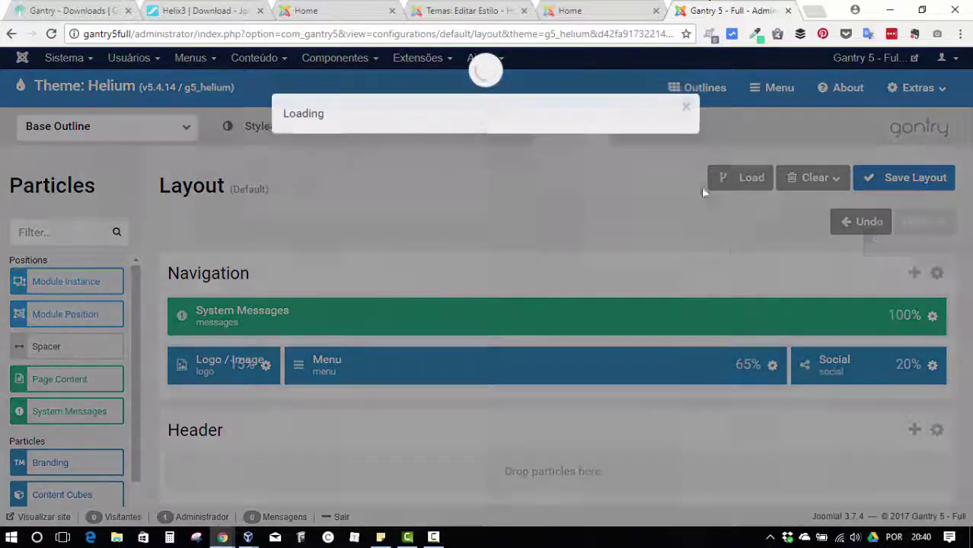
click(524, 207)
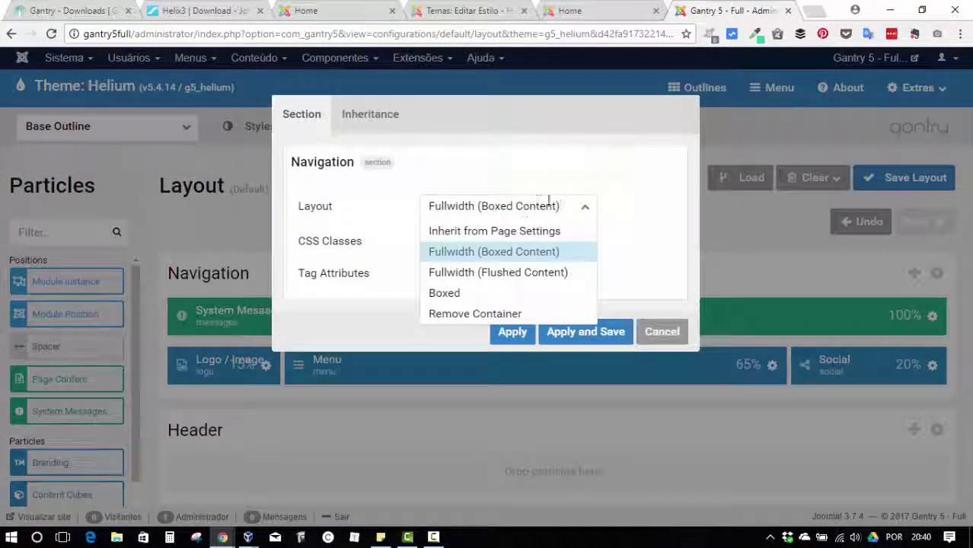
click(547, 274)
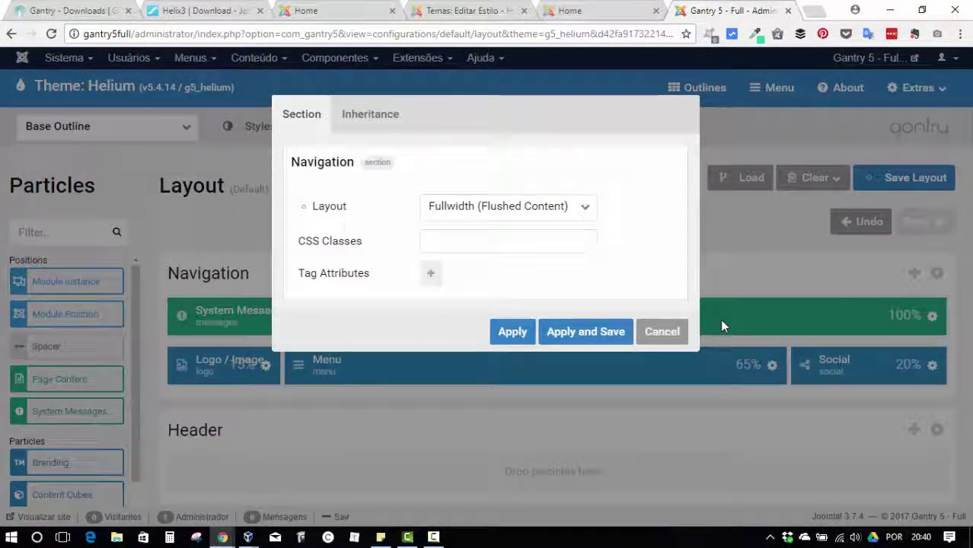
click(585, 333)
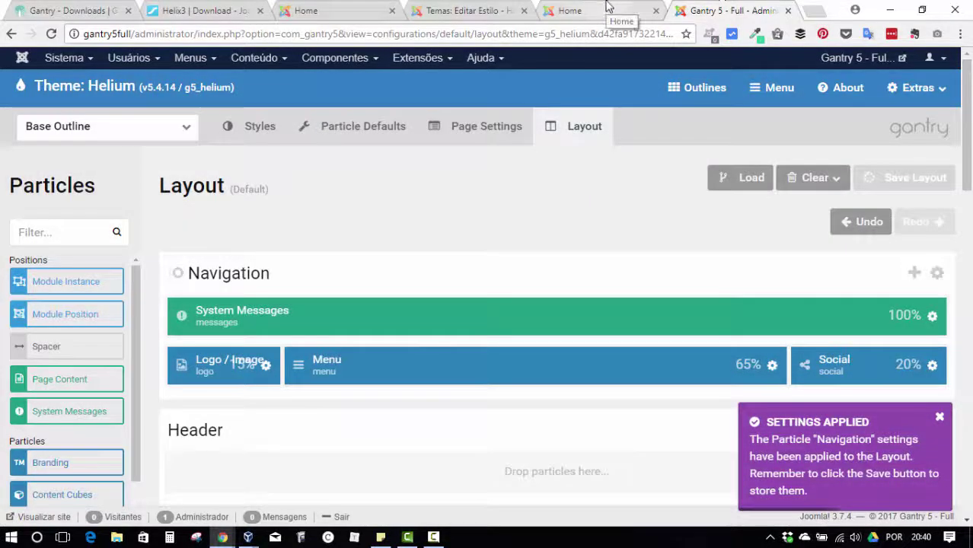
Reload the Gantry site's home page and inspect its header logo with the browser's developer tools
click(608, 8)
click(52, 35)
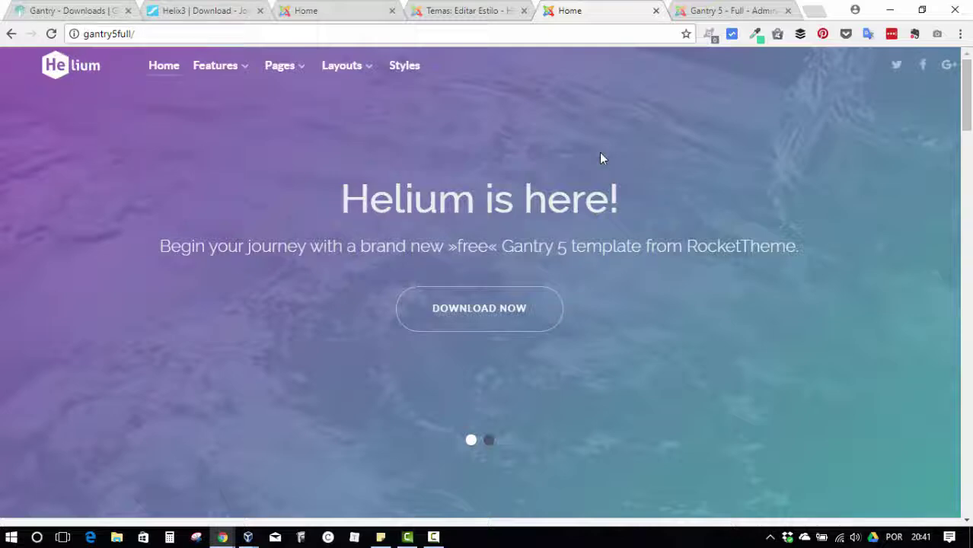
key(F12)
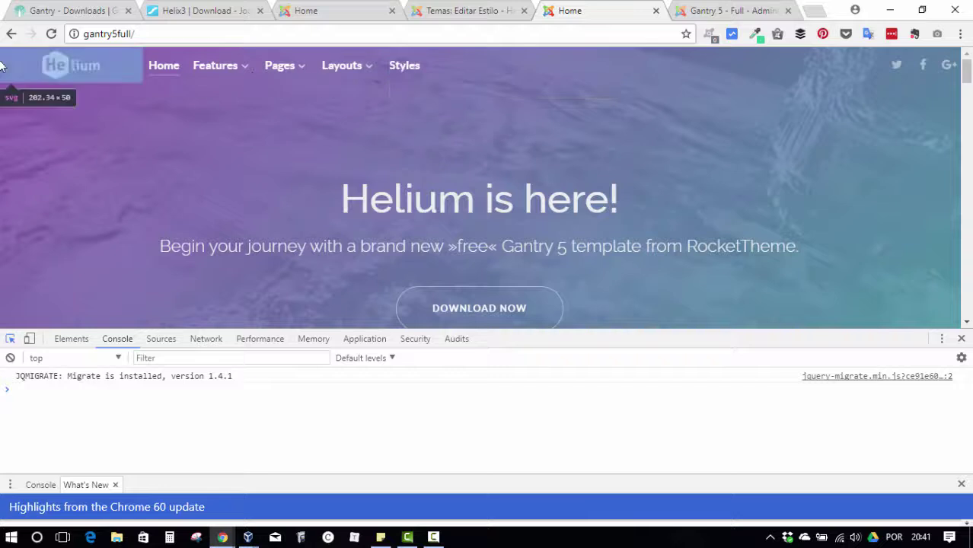
click(961, 339)
Examine the Social Icons fields in the Helix 3 style's basic settings and compare the headers of the Gantry and Helix home pages
click(736, 9)
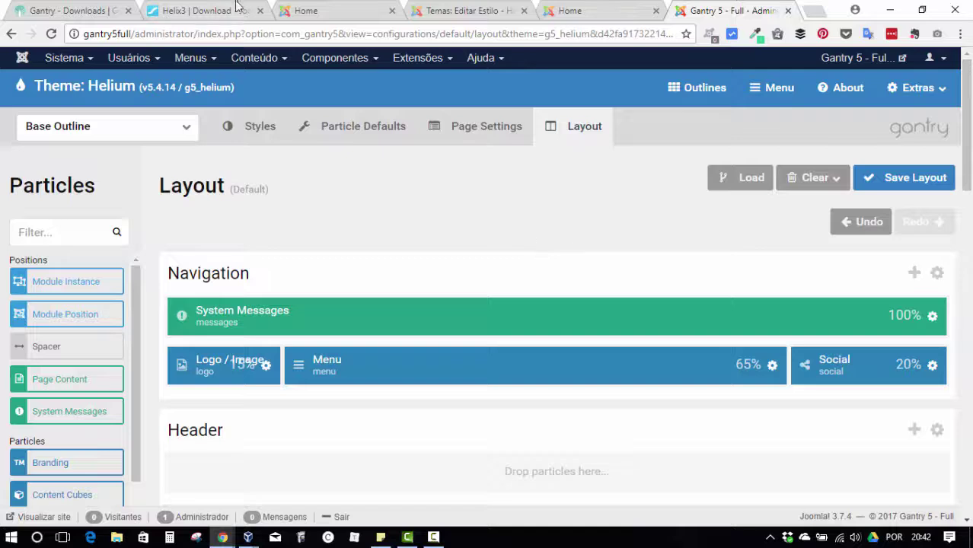
click(304, 9)
click(434, 9)
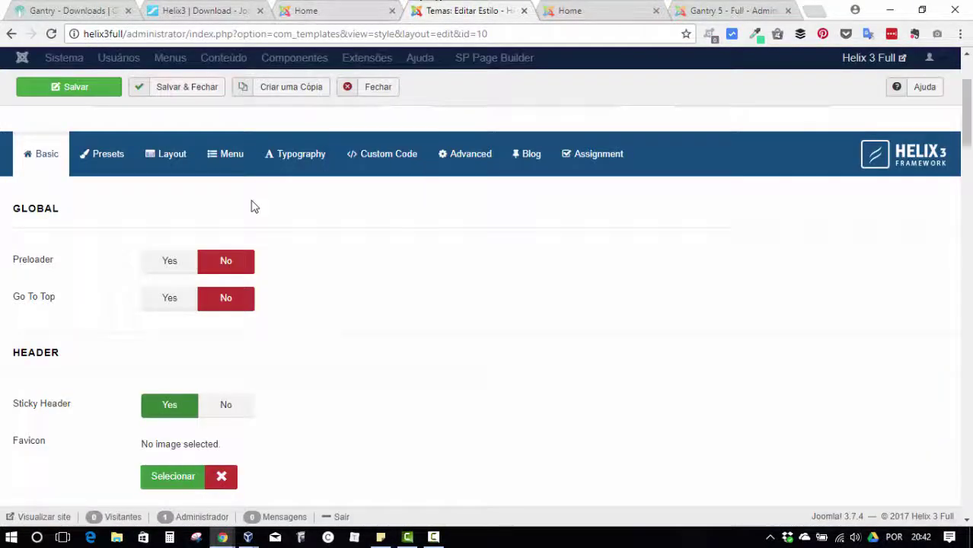
scroll(533, 266, down, 15)
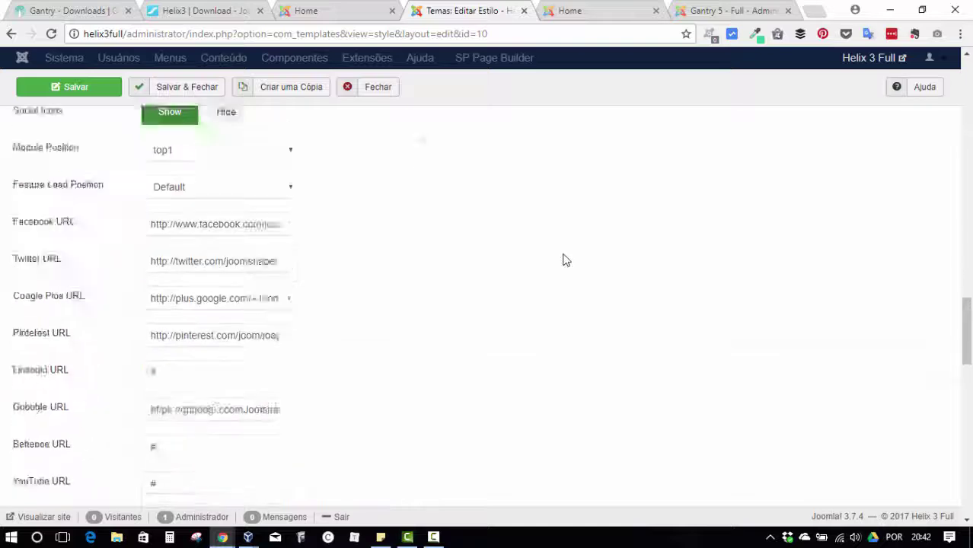
scroll(563, 260, down, 5)
scroll(667, 239, up, 8)
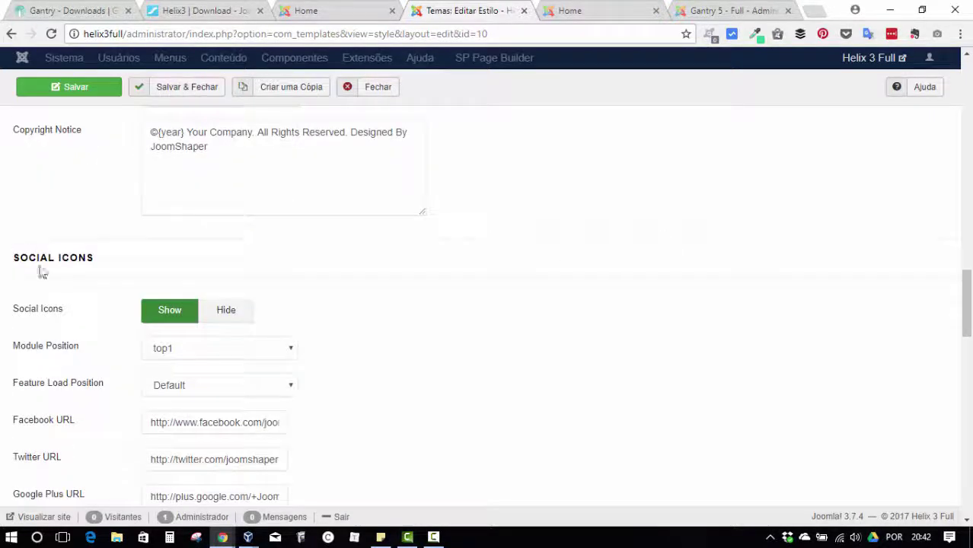
scroll(184, 254, down, 3)
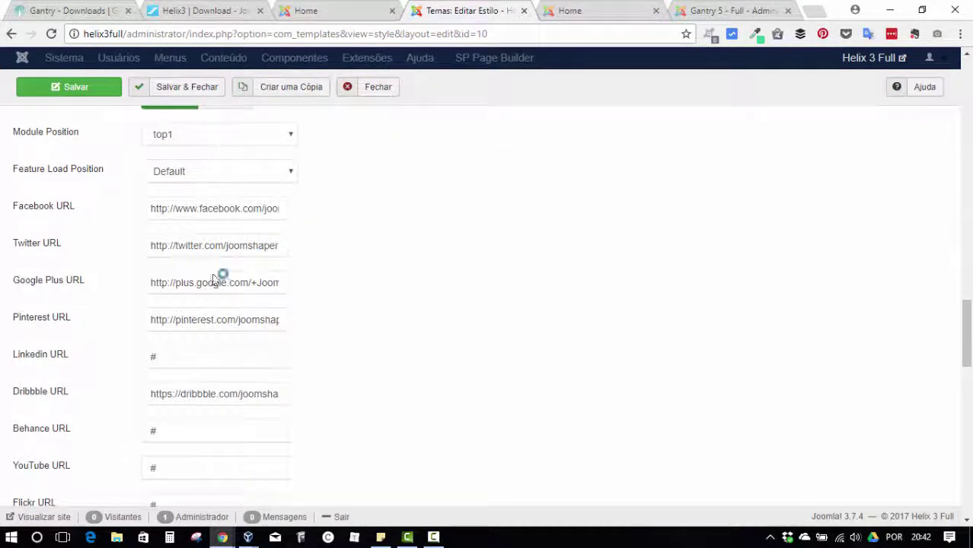
scroll(54, 280, down, 2)
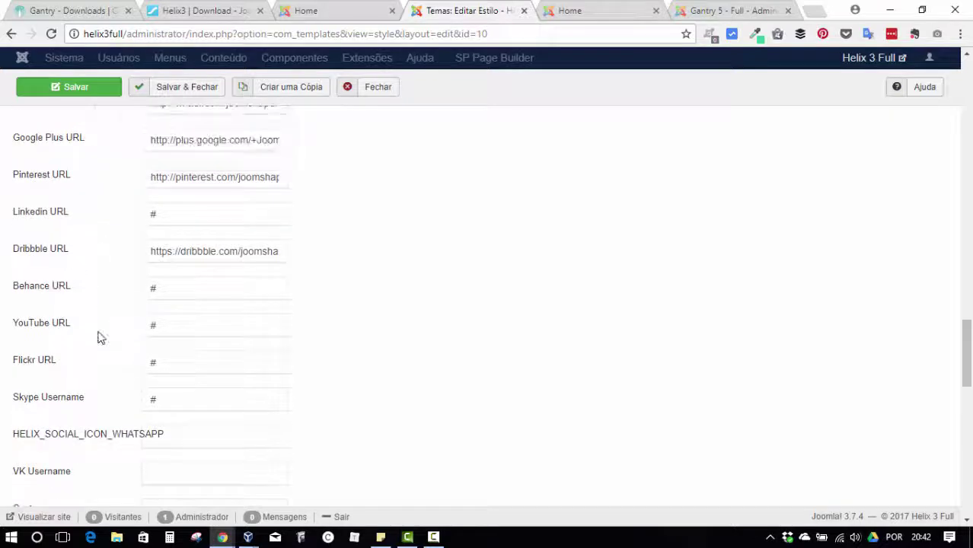
scroll(97, 337, down, 2)
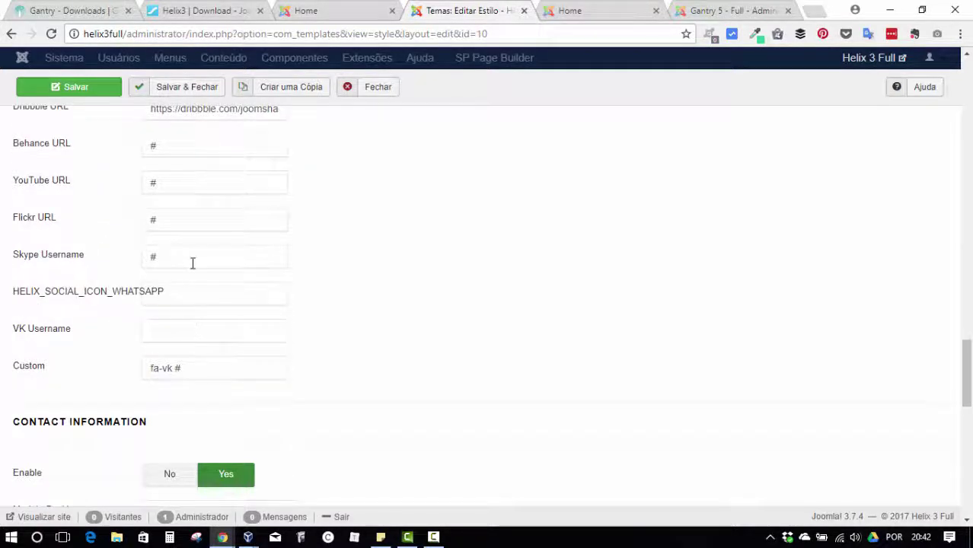
scroll(213, 365, down, 3)
scroll(365, 244, up, 10)
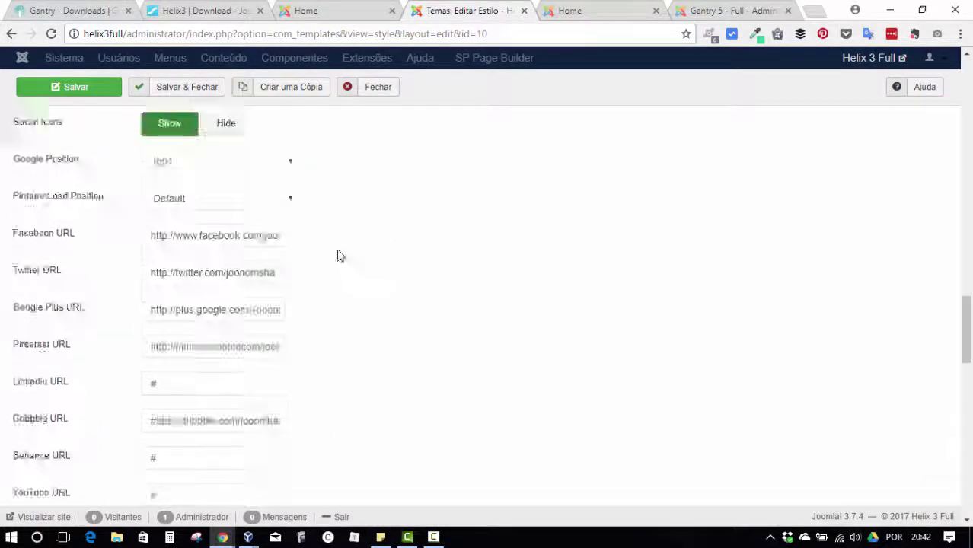
scroll(571, 264, up, 15)
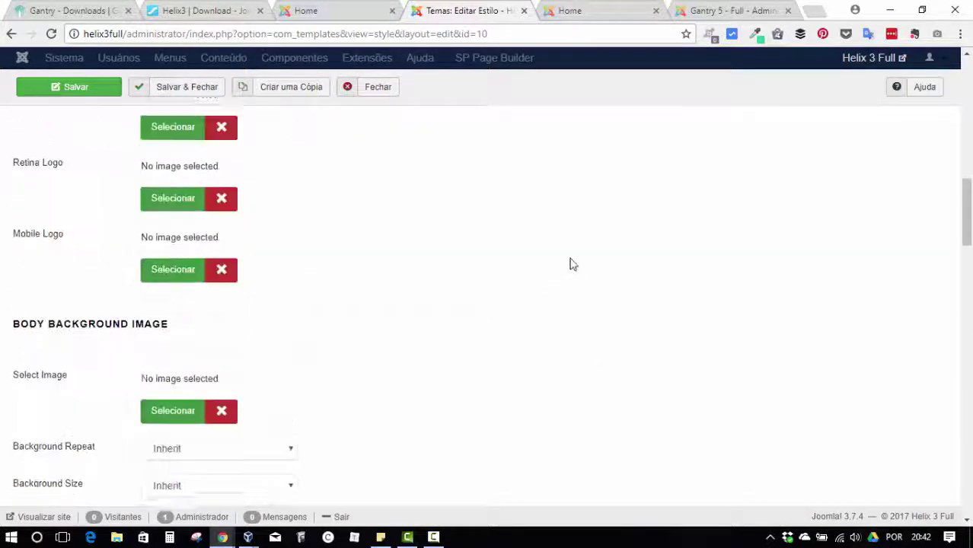
click(575, 8)
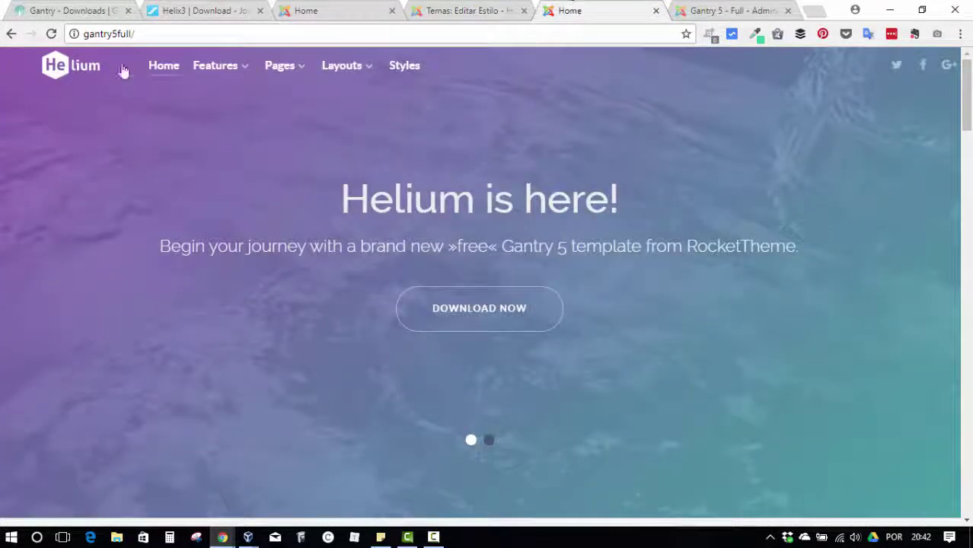
click(288, 8)
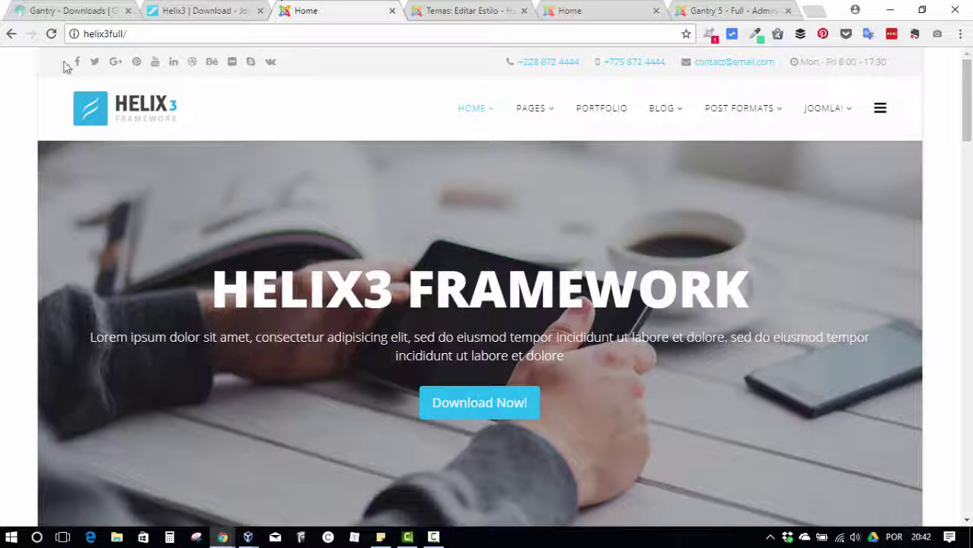
Examine the module positions offered for the Social Icons in the Helix 3 style's basic settings
click(468, 11)
scroll(489, 244, down, 9)
scroll(370, 248, down, 20)
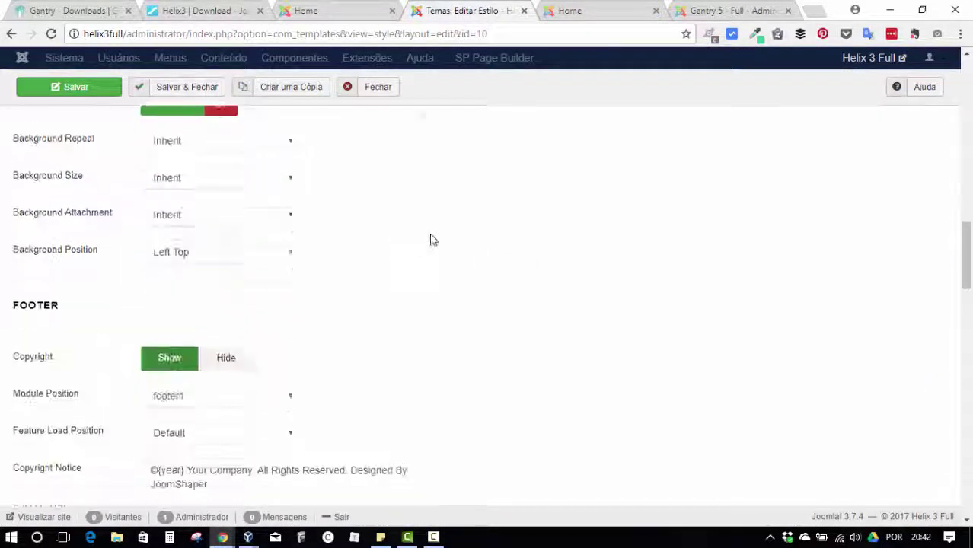
scroll(373, 232, up, 5)
scroll(373, 232, up, 4)
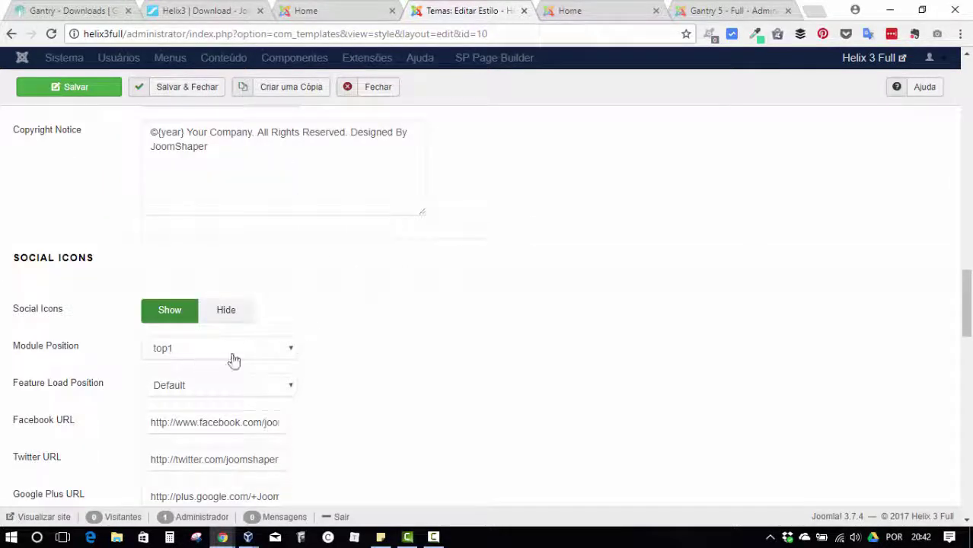
click(251, 354)
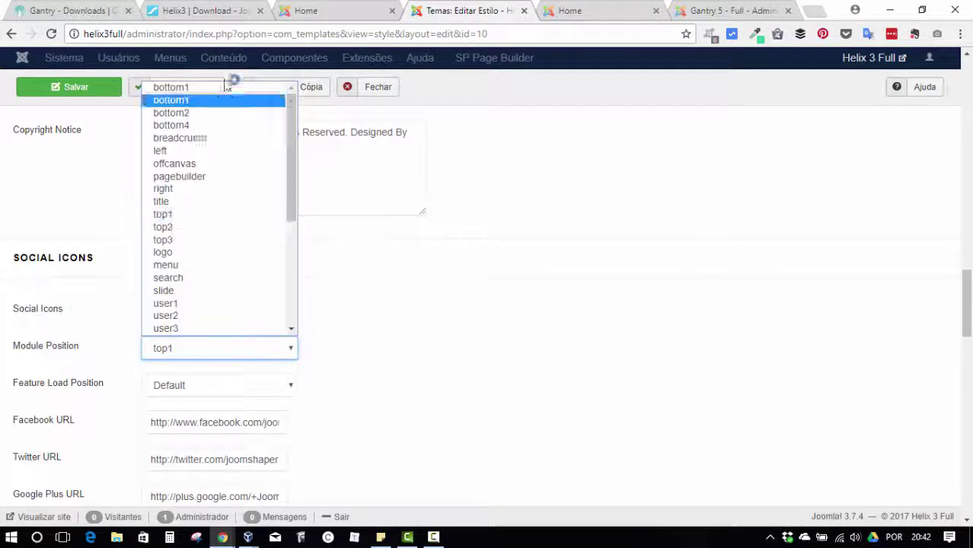
click(462, 336)
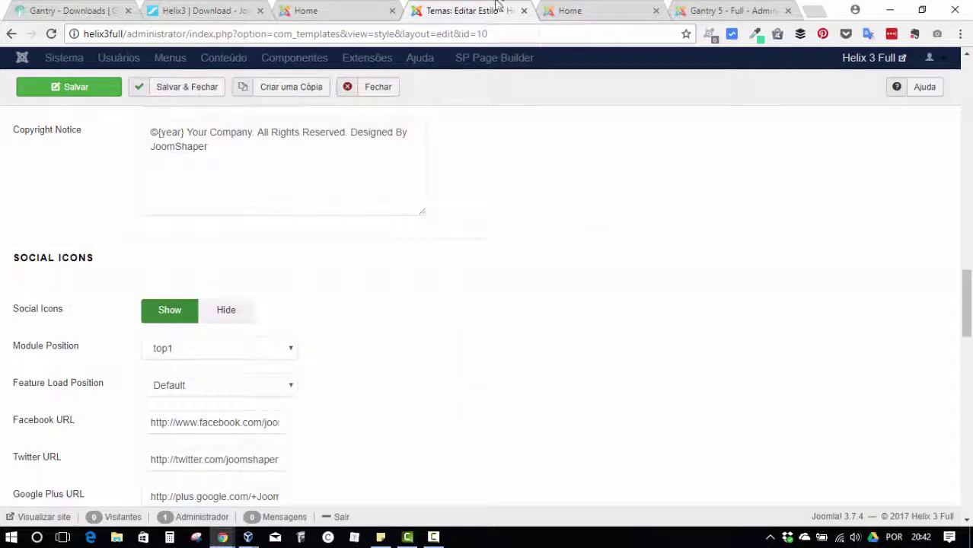
Open the Base Outline's Particle Defaults in the Gantry 5 administration and find the Social particle
click(580, 8)
click(689, 10)
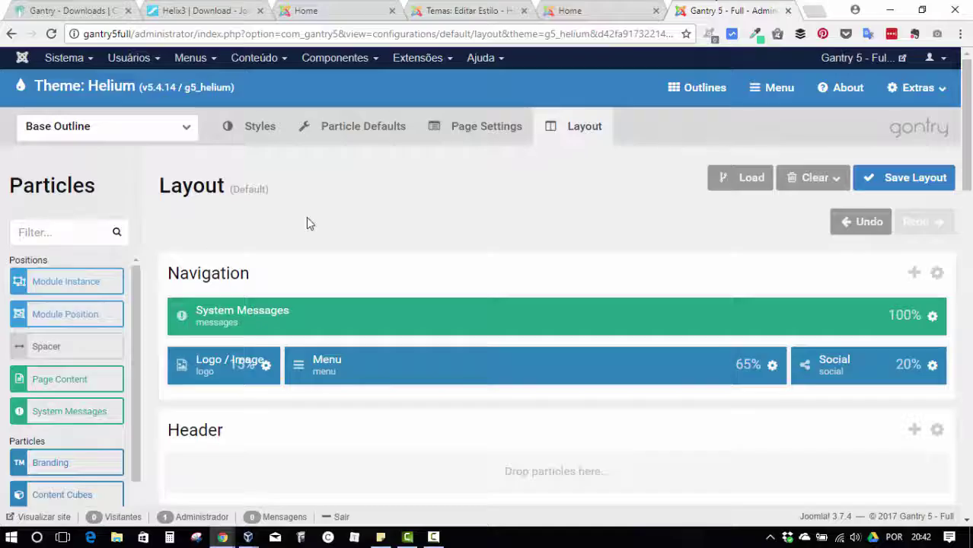
click(383, 129)
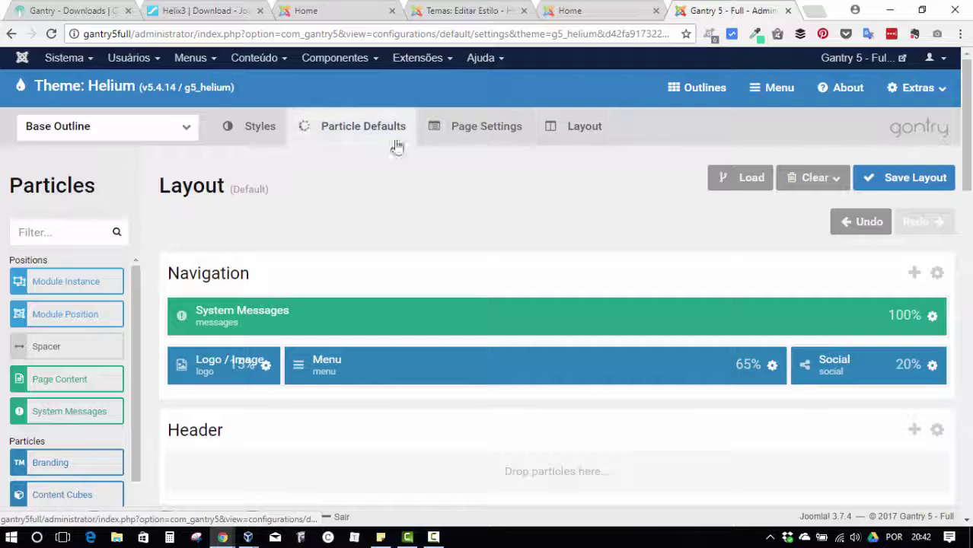
scroll(644, 196, down, 5)
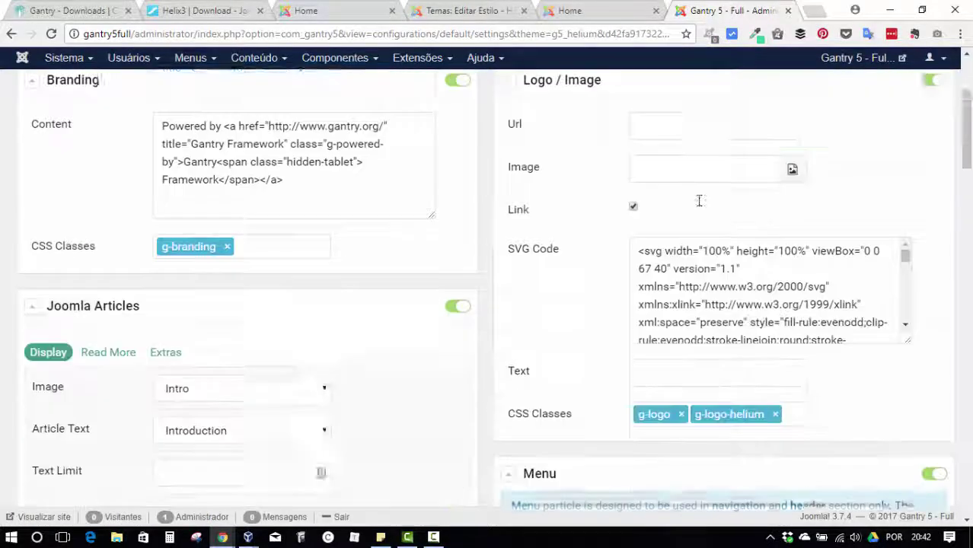
scroll(705, 200, down, 3)
scroll(858, 293, down, 13)
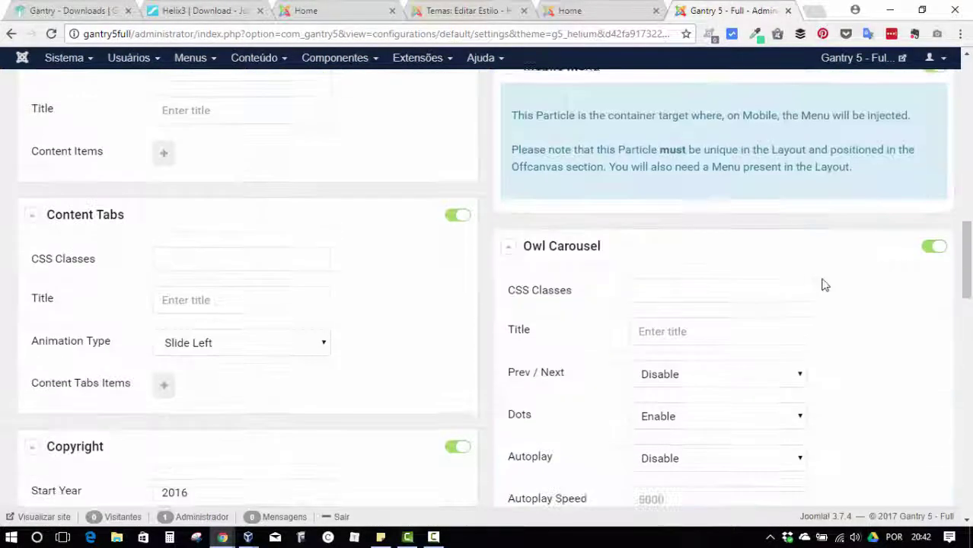
scroll(822, 277, down, 4)
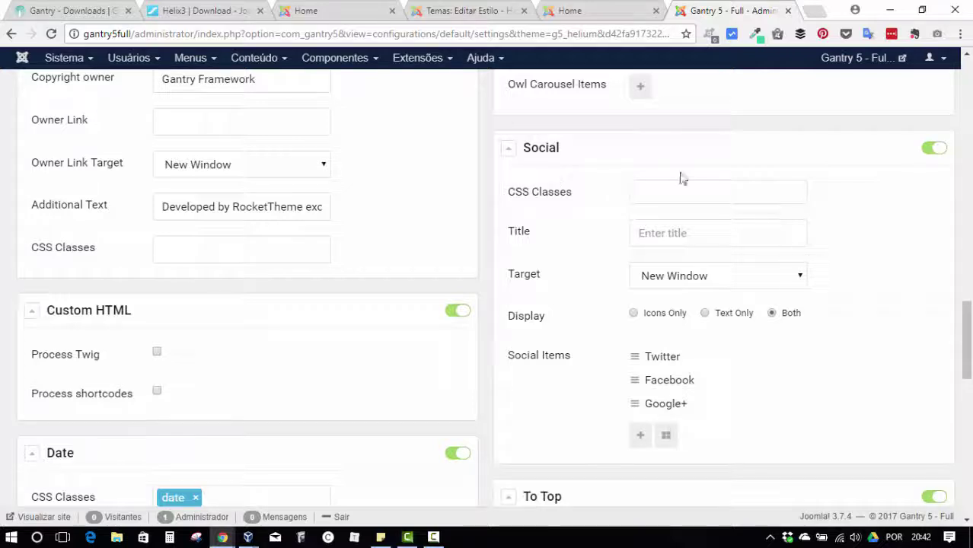
Examine the Social particle's title, target and display settings, including the available target options
scroll(683, 178, down, 1)
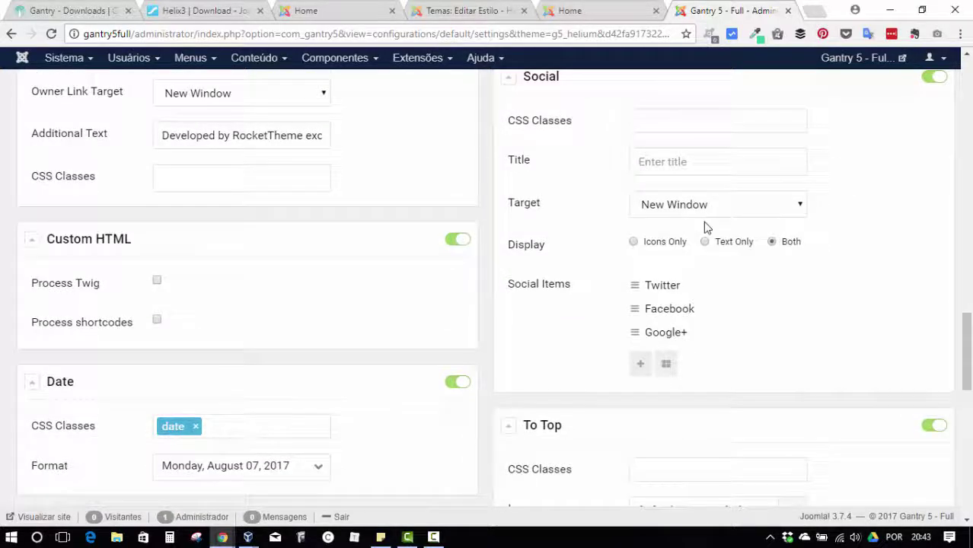
scroll(707, 224, up, 1)
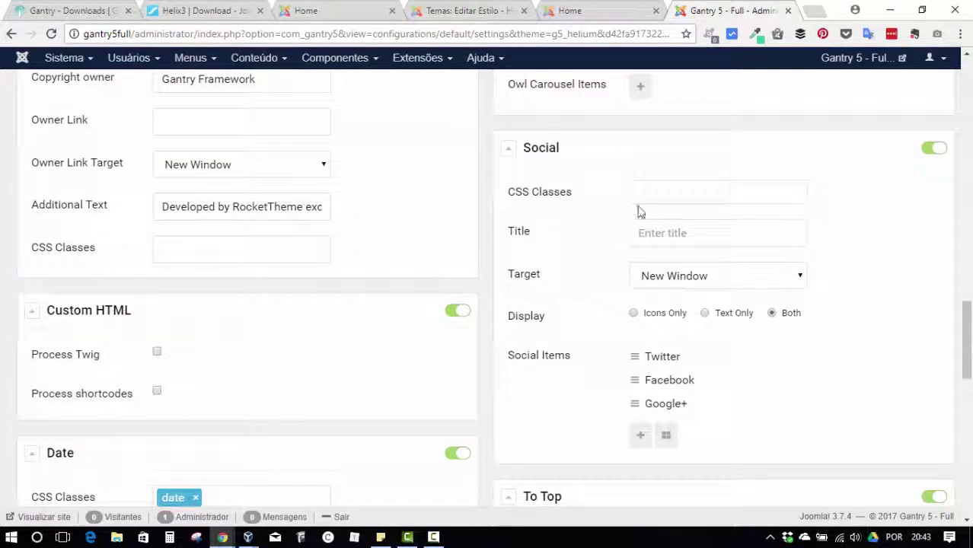
click(691, 235)
click(732, 276)
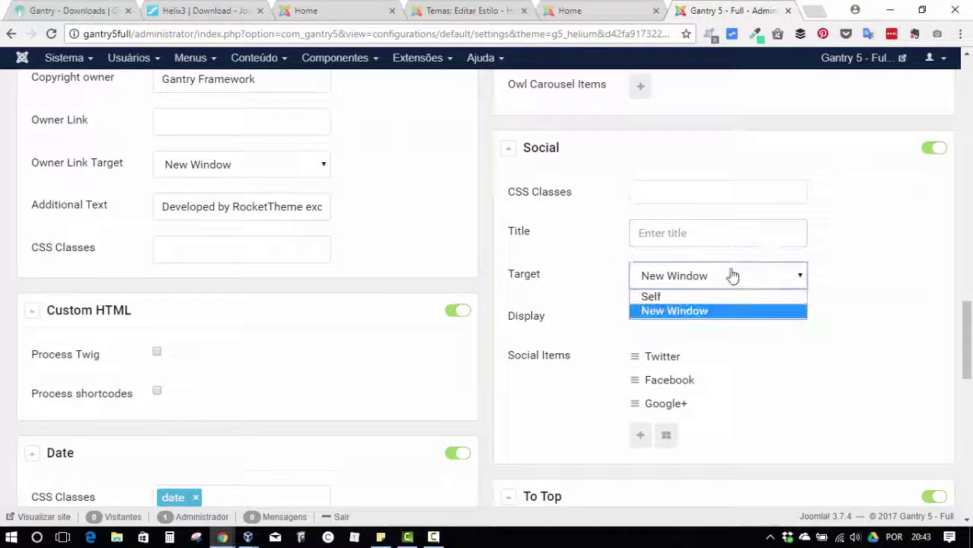
click(879, 261)
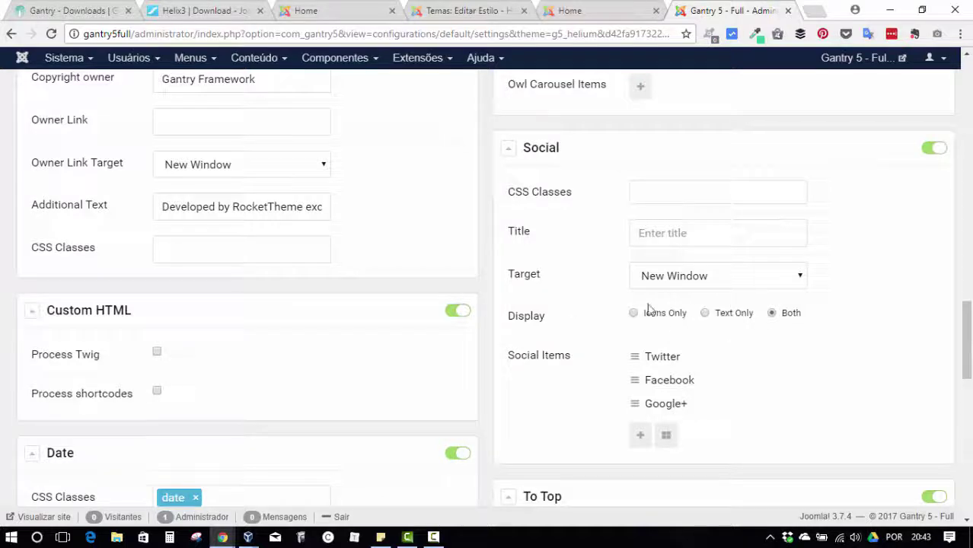
Add three new entries to the Social particle's Social Items list
click(640, 437)
click(641, 459)
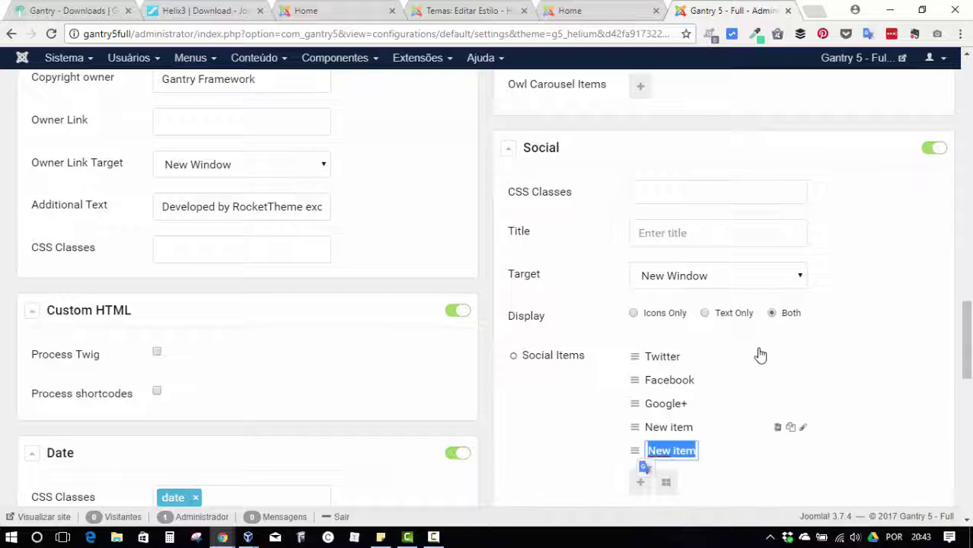
scroll(749, 335, down, 4)
scroll(743, 224, up, 2)
click(639, 341)
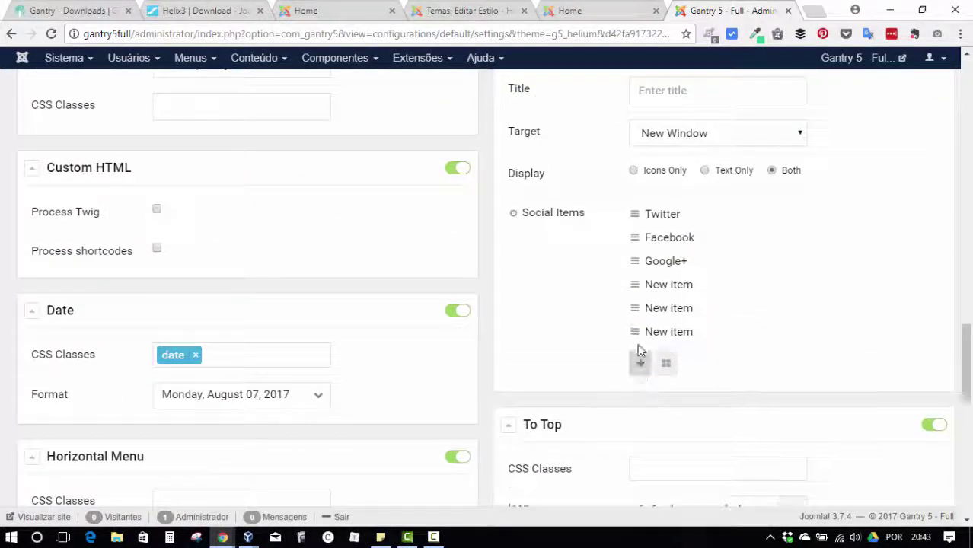
Examine the social network fields in the Helix 3 style settings and compare them with the Gantry home page's header icons
key(ctrl+4)
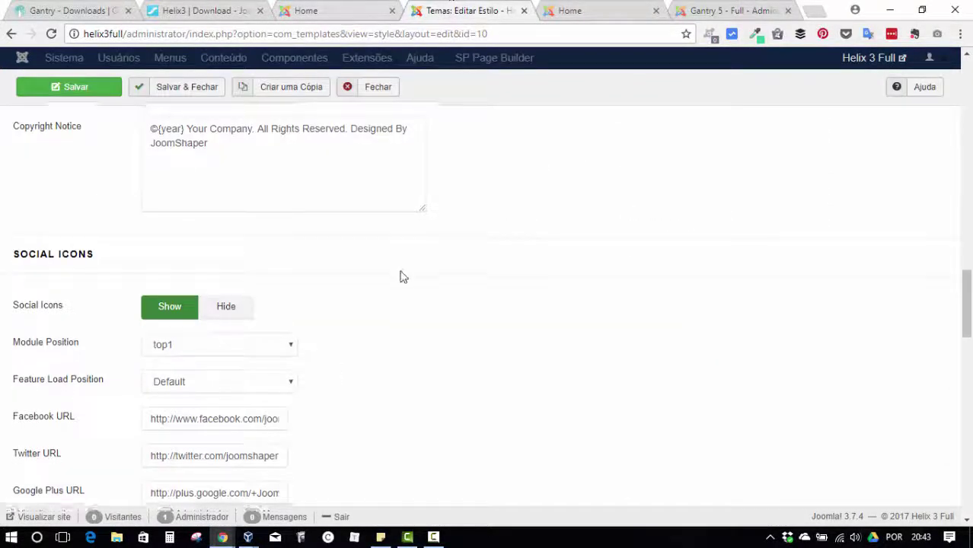
scroll(402, 276, down, 4)
scroll(346, 234, down, 5)
scroll(385, 222, up, 5)
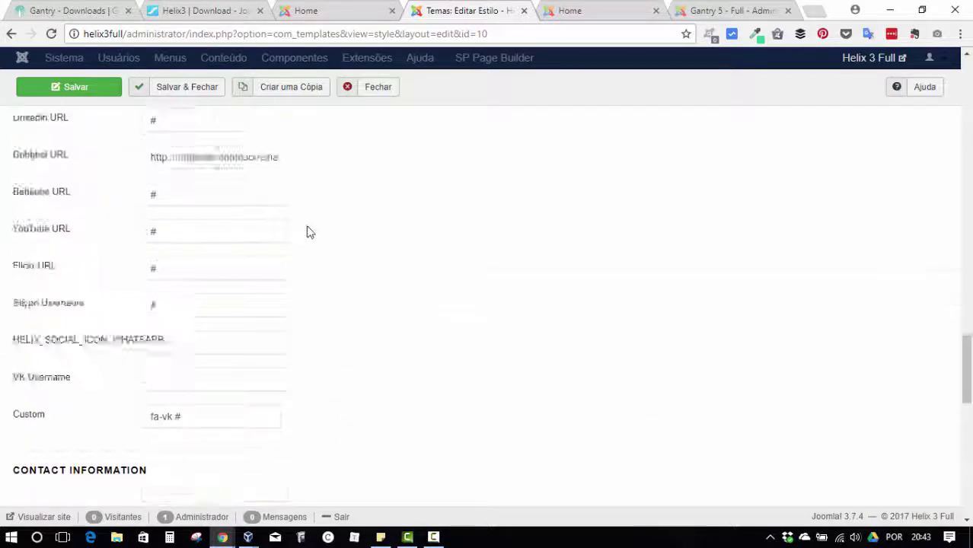
scroll(143, 191, down, 3)
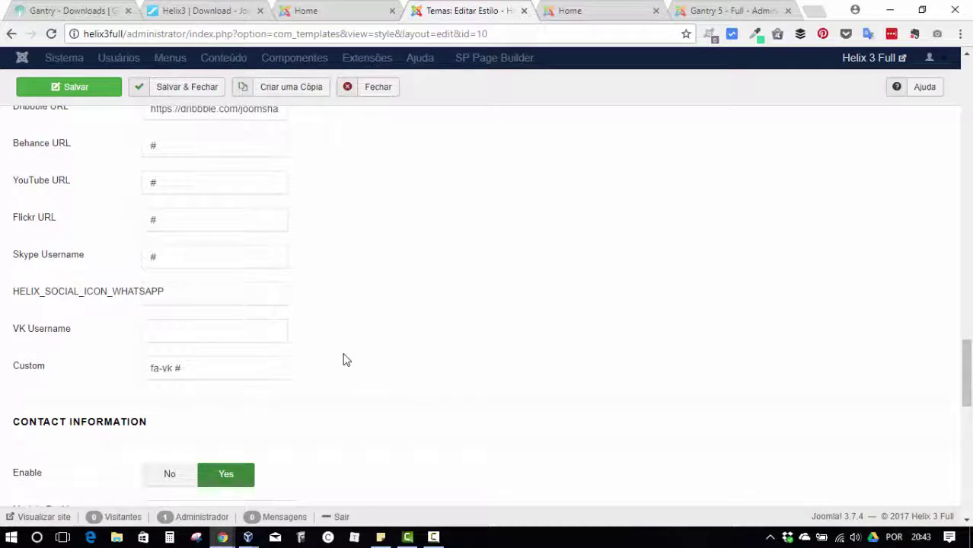
click(609, 11)
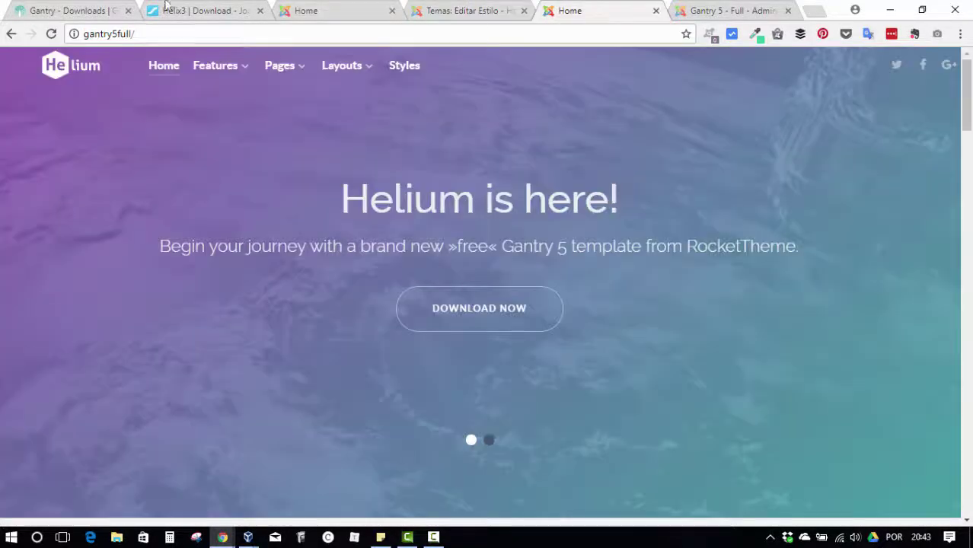
Delete the three new entries from the Social particle's Social Items list in Gantry
click(727, 11)
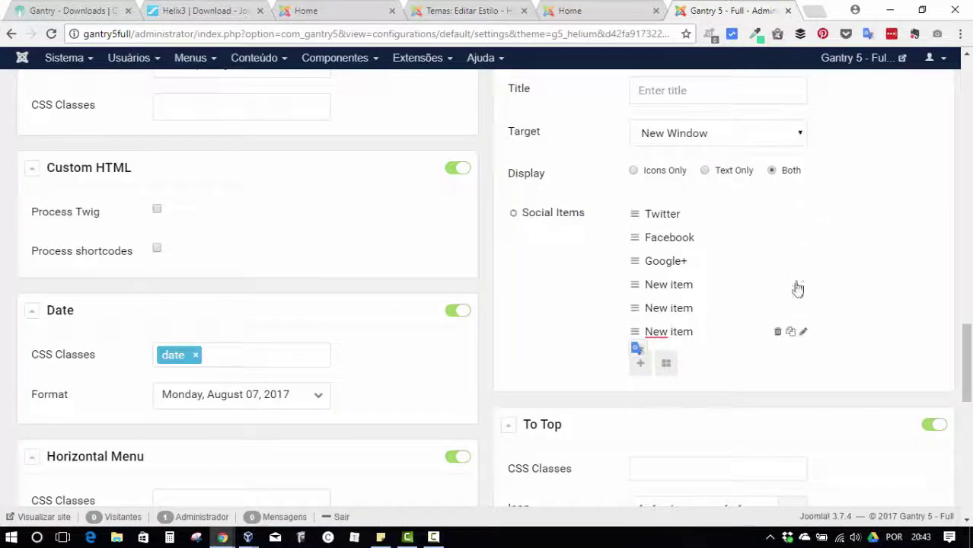
click(778, 332)
click(778, 308)
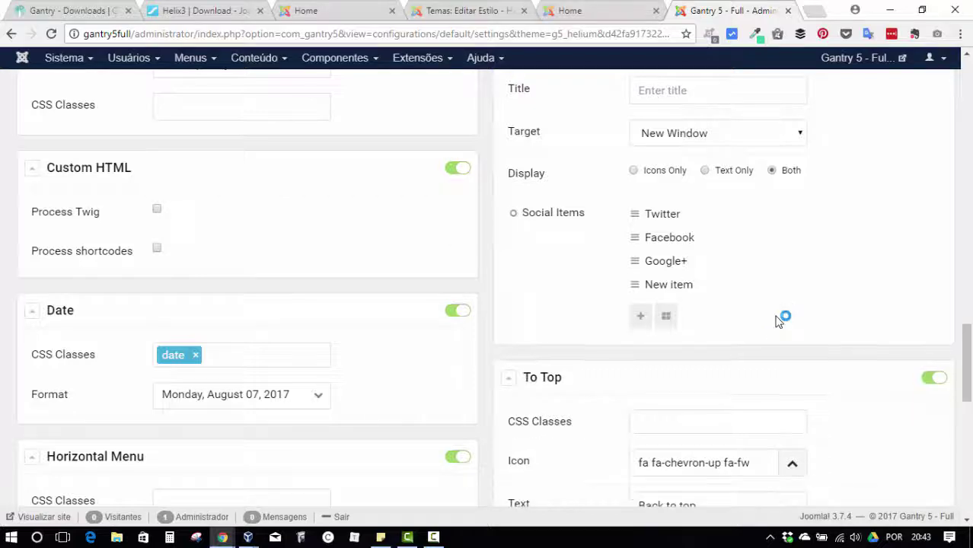
click(778, 287)
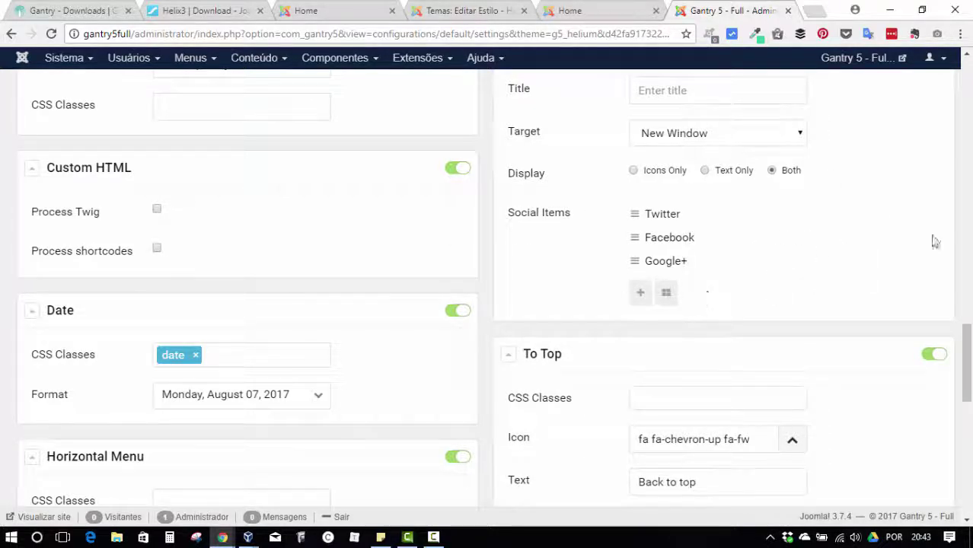
Review Gantry's Particle Defaults, then examine the Error Page background image and logo settings in the Helix 3 style
scroll(754, 224, up, 7)
scroll(784, 228, down, 4)
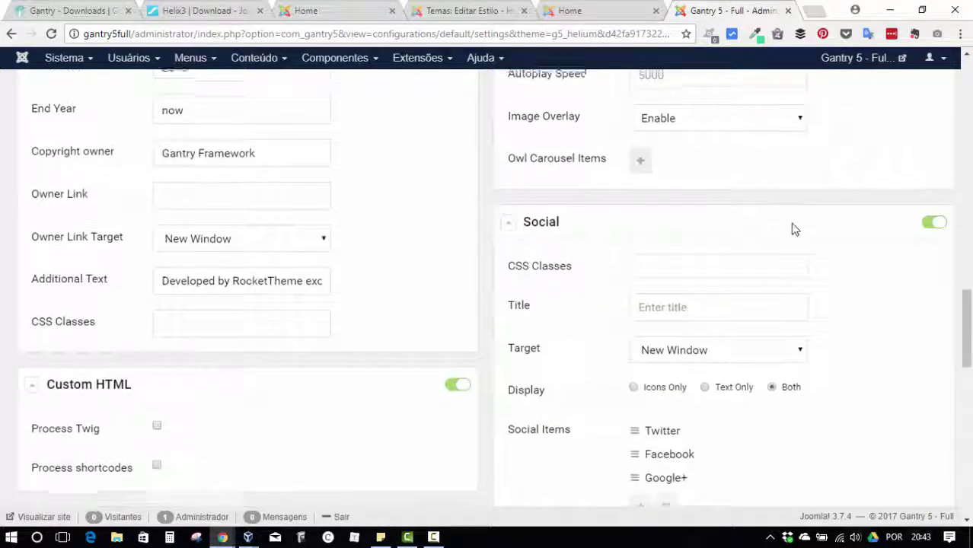
scroll(792, 228, up, 10)
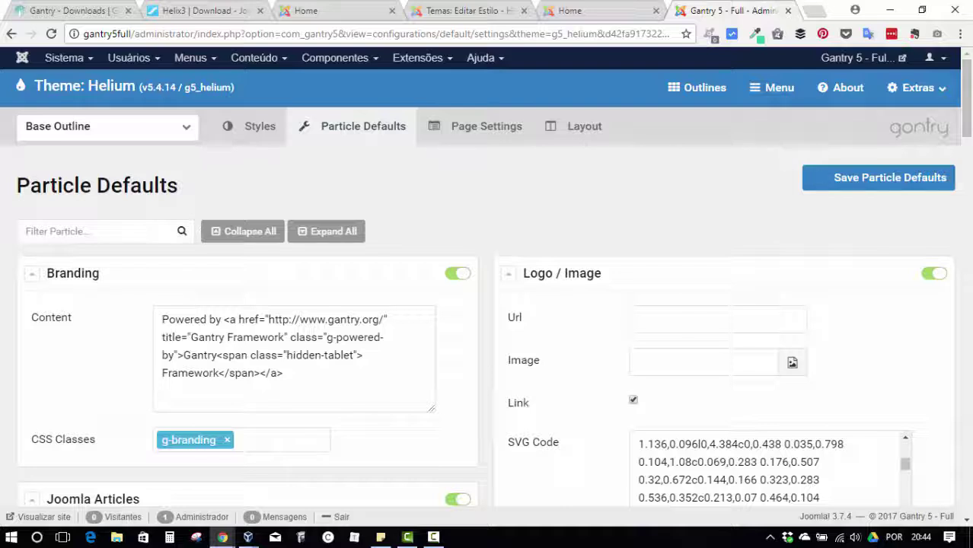
click(205, 10)
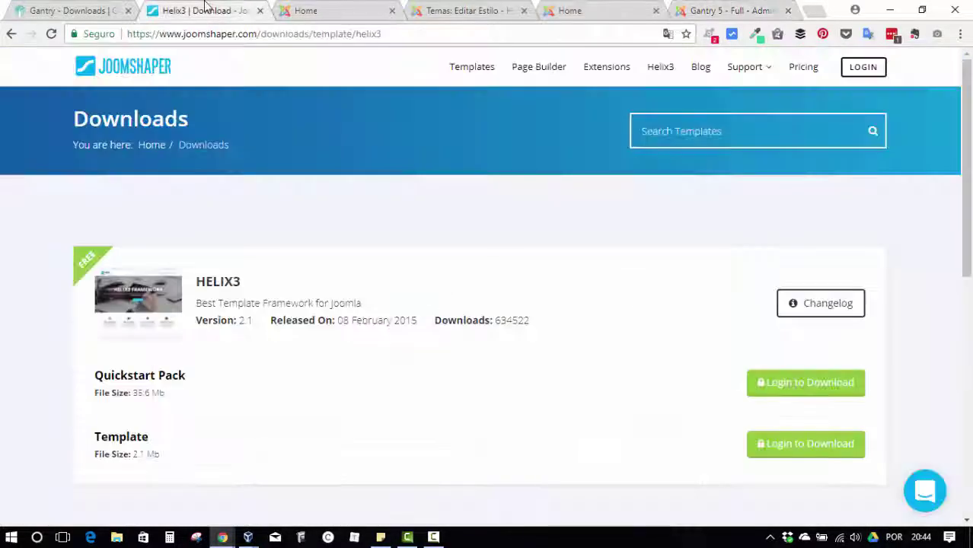
click(326, 9)
click(466, 11)
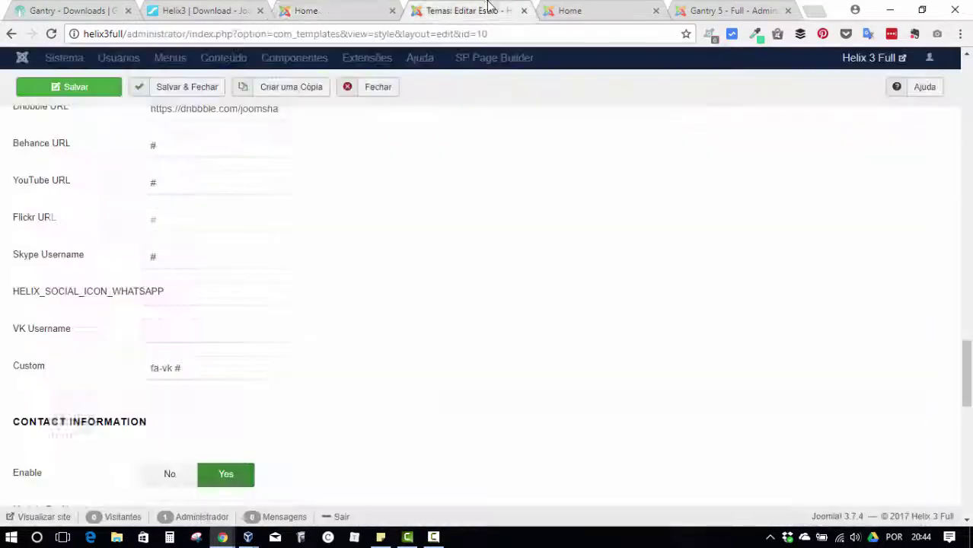
scroll(533, 232, down, 8)
scroll(573, 231, down, 2)
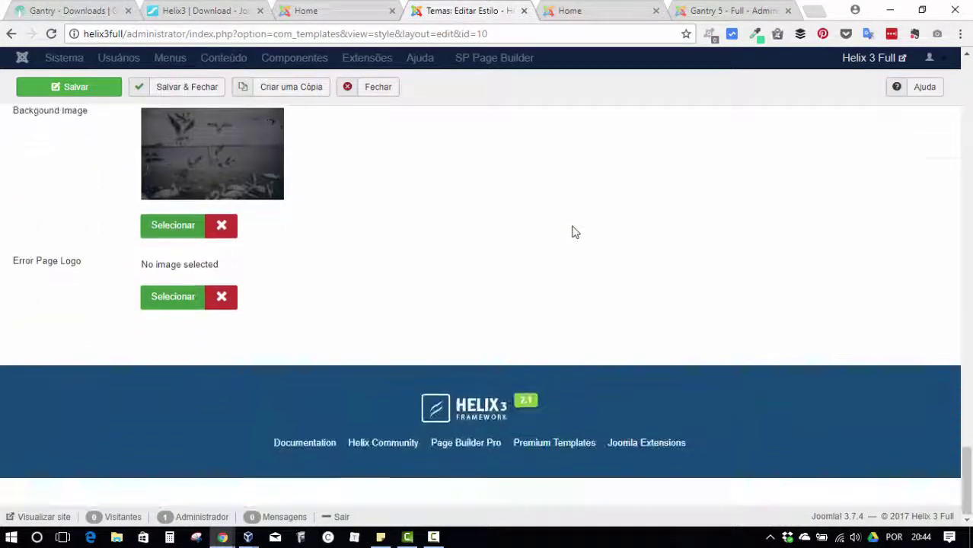
scroll(569, 230, up, 3)
scroll(569, 230, down, 2)
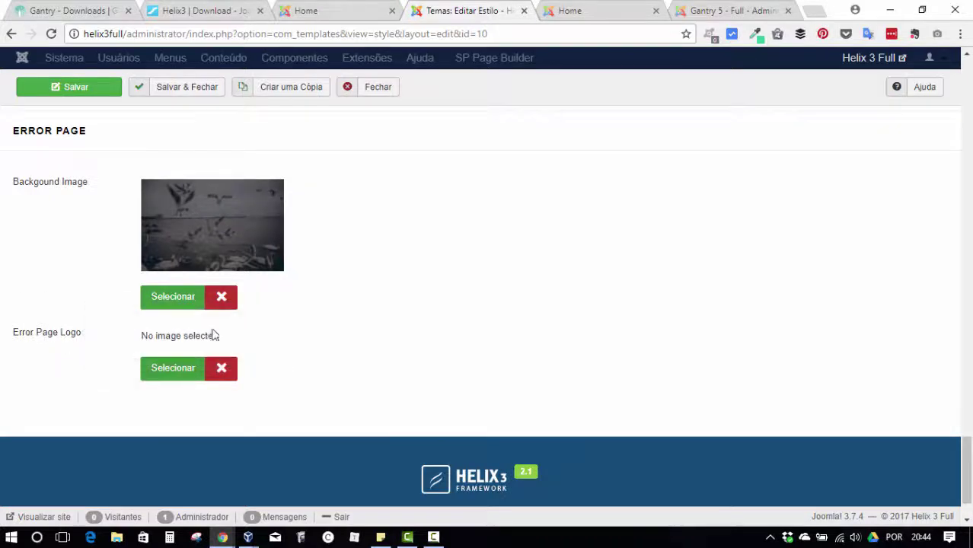
scroll(697, 305, up, 1)
scroll(701, 307, down, 2)
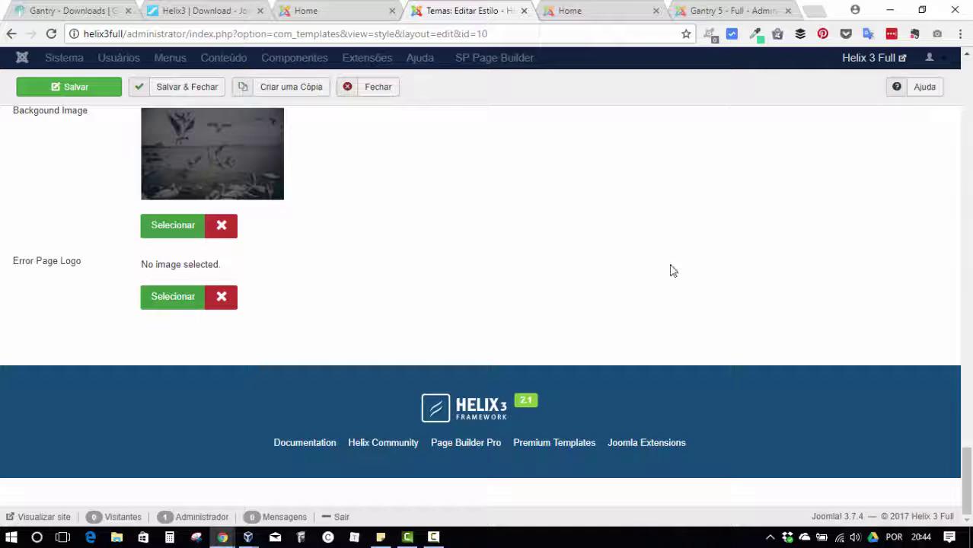
Save the Helix 3 template style
scroll(765, 252, up, 20)
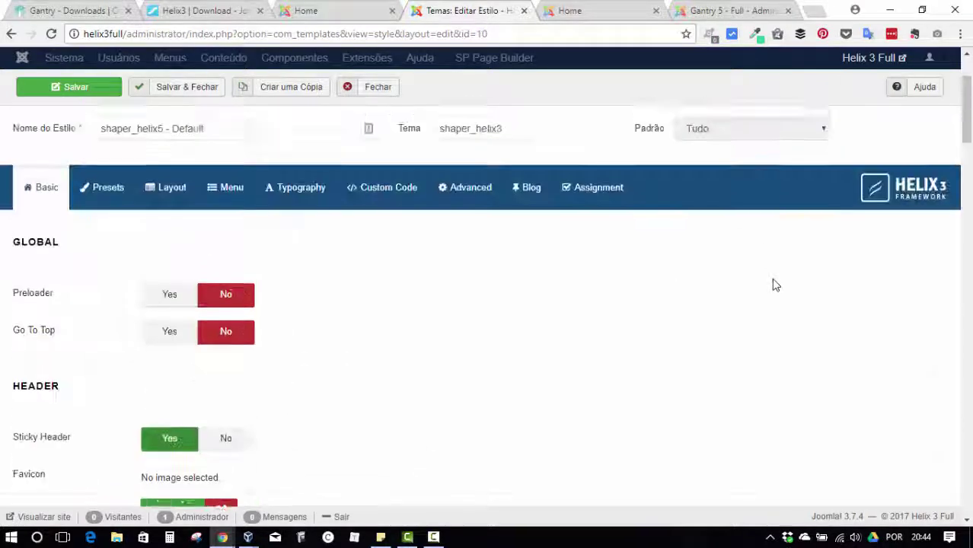
key(ctrl+s)
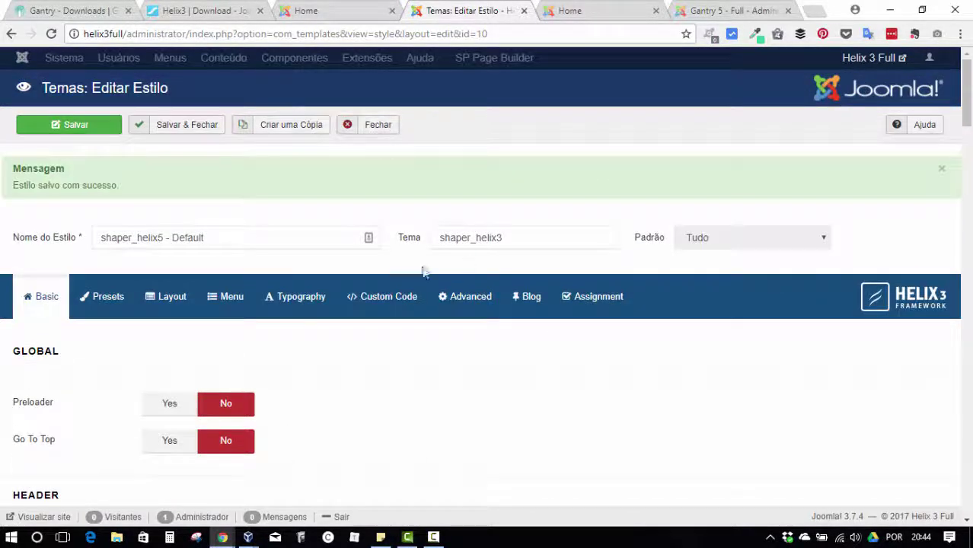
Review the Helix 3 style's basic settings and examine the module position choices for Contact Information, keeping top2
scroll(553, 404, down, 5)
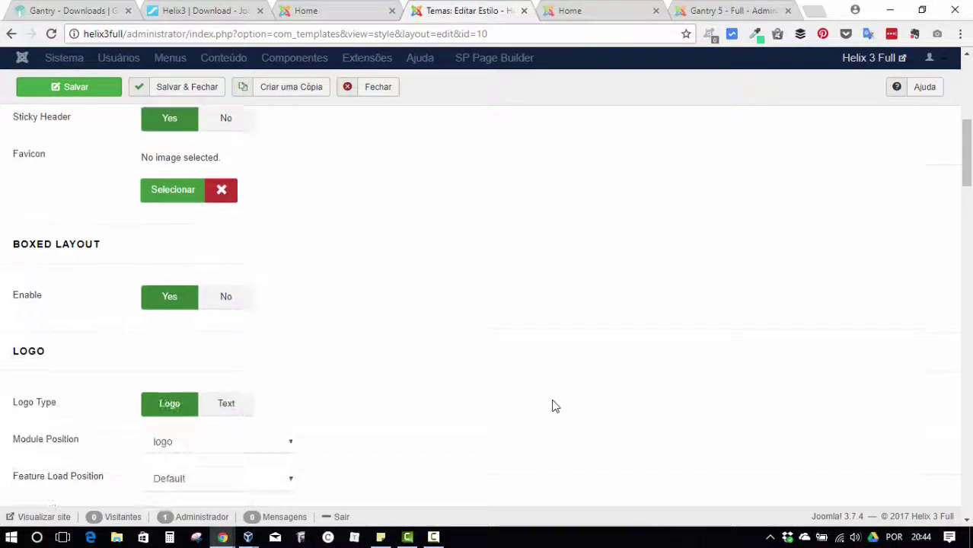
scroll(555, 406, down, 15)
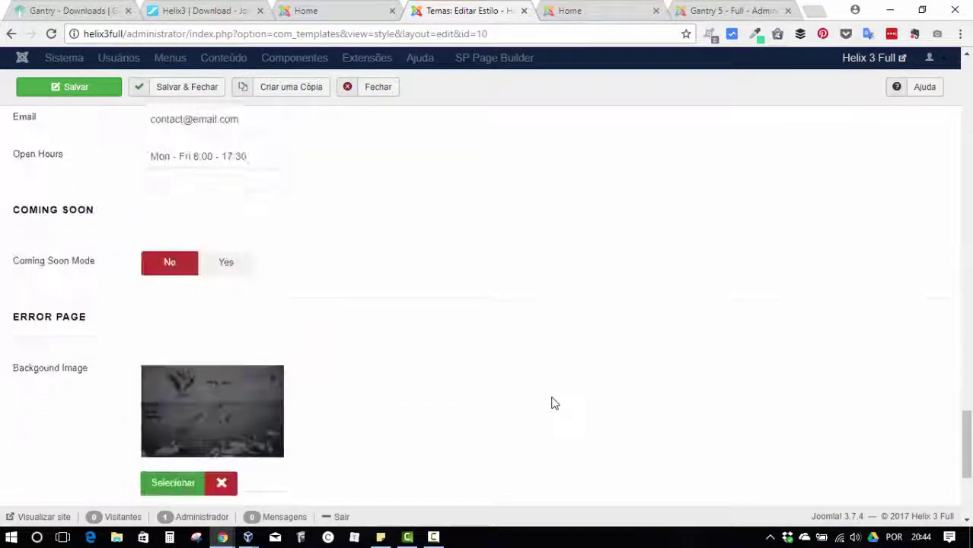
scroll(593, 350, up, 10)
scroll(457, 373, down, 4)
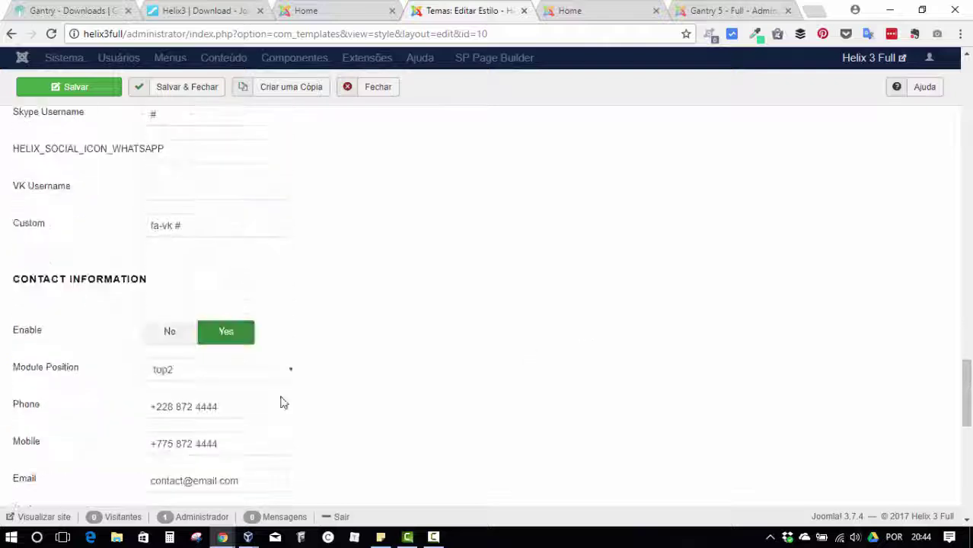
click(283, 370)
scroll(266, 240, down, 5)
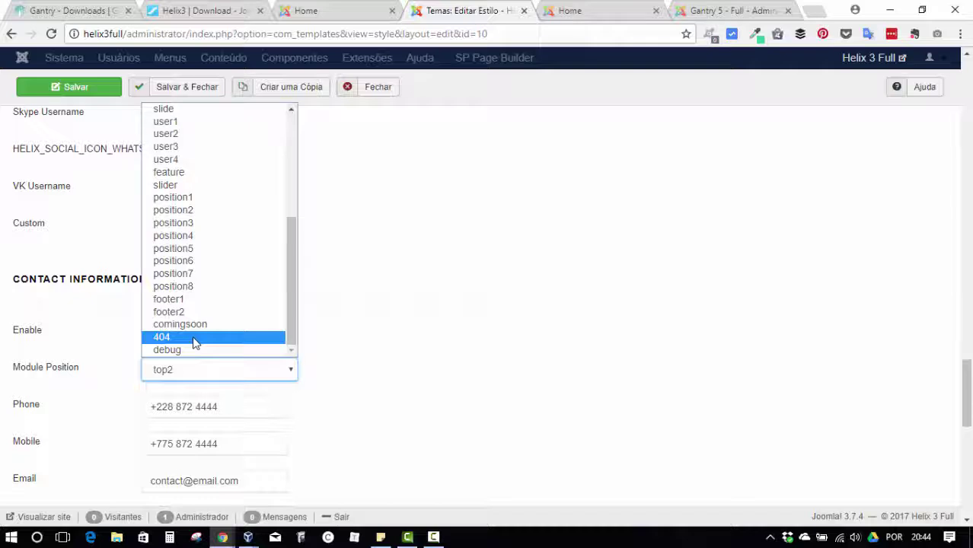
click(426, 271)
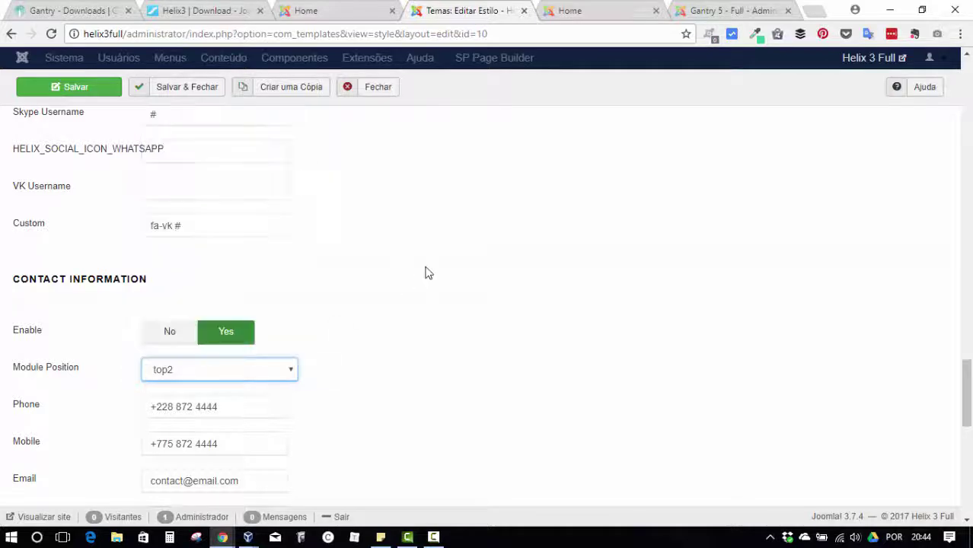
In the Gantry 5 administration, discard the unsaved particle default changes and open the Error system outline for editing
click(715, 9)
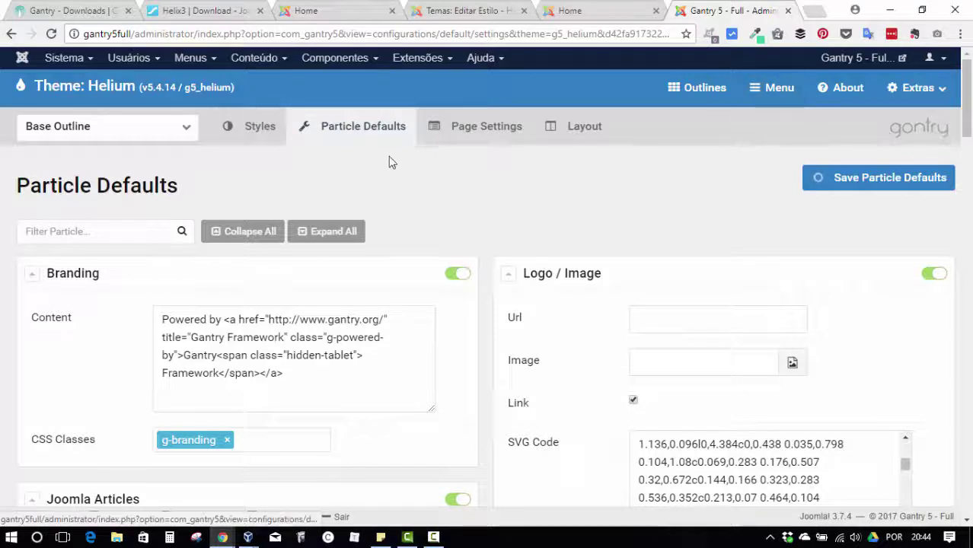
click(701, 88)
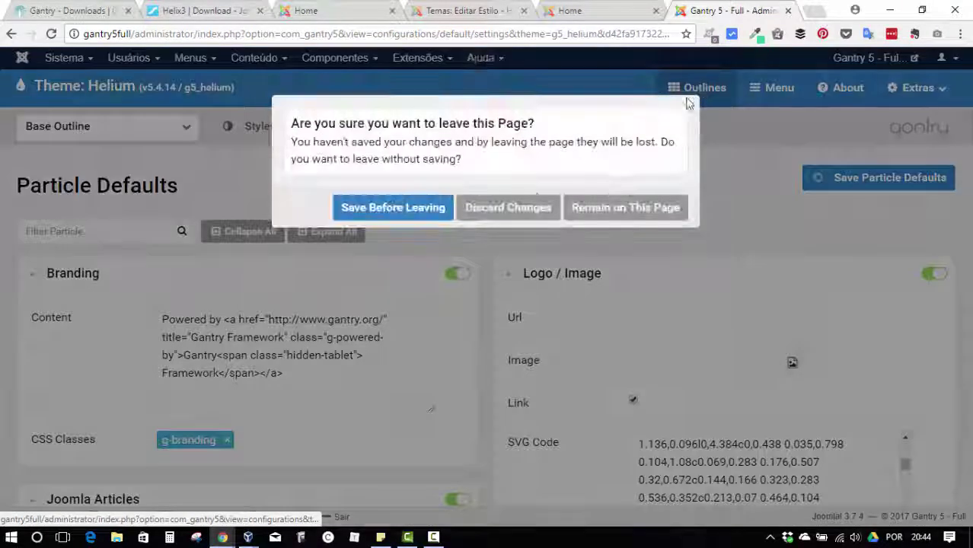
click(523, 210)
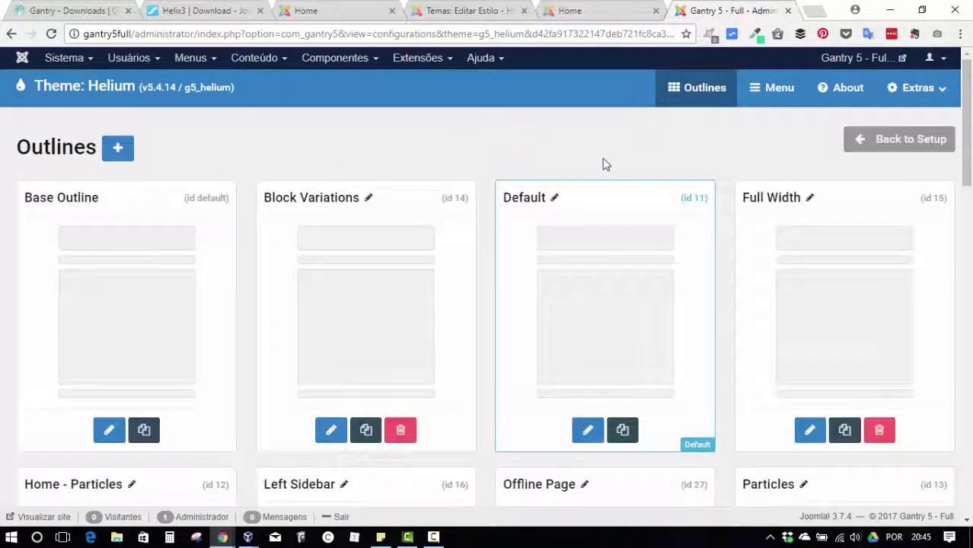
scroll(632, 135, down, 10)
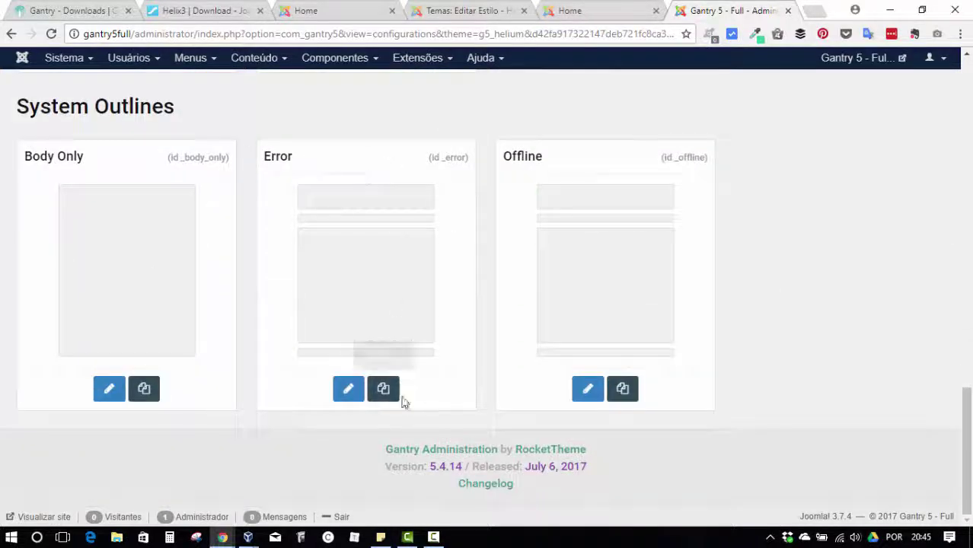
click(349, 388)
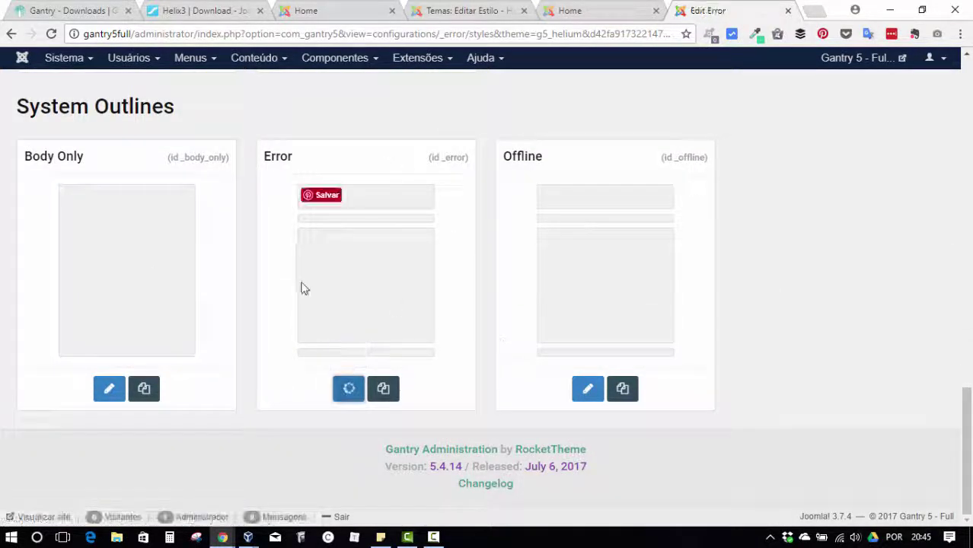
Examine the Error outline's layout, from the Navigation and Header sections through to the Footer and Offcanvas sections
scroll(832, 195, up, 10)
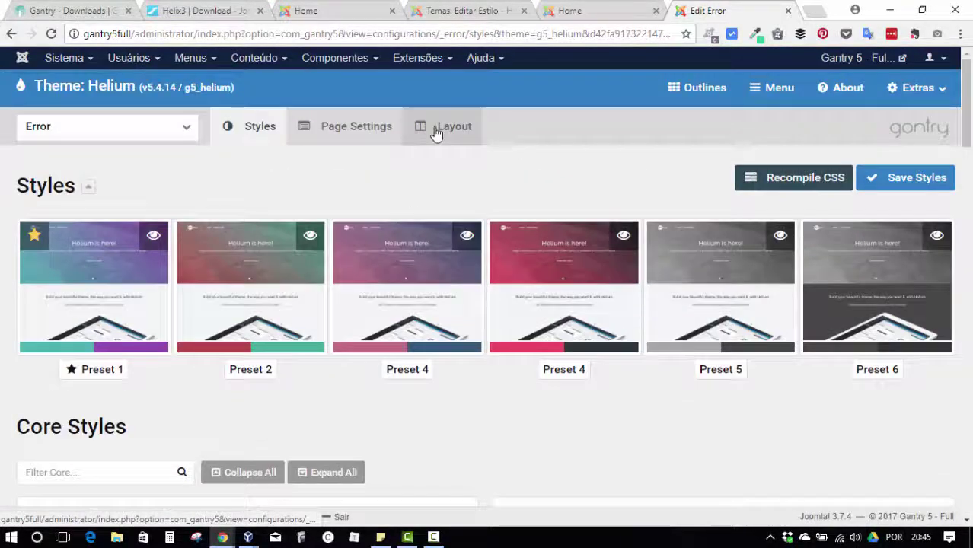
click(435, 134)
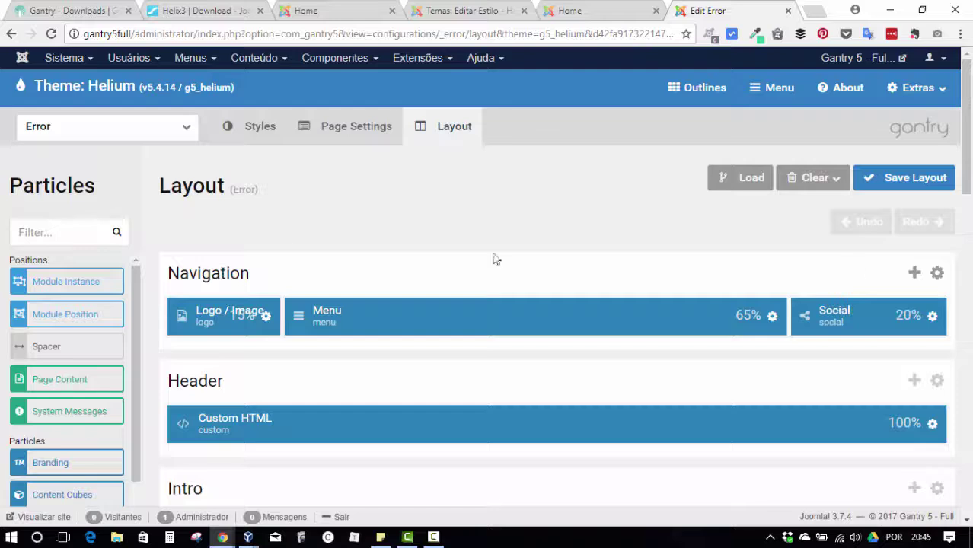
scroll(286, 191, down, 3)
scroll(361, 211, up, 2)
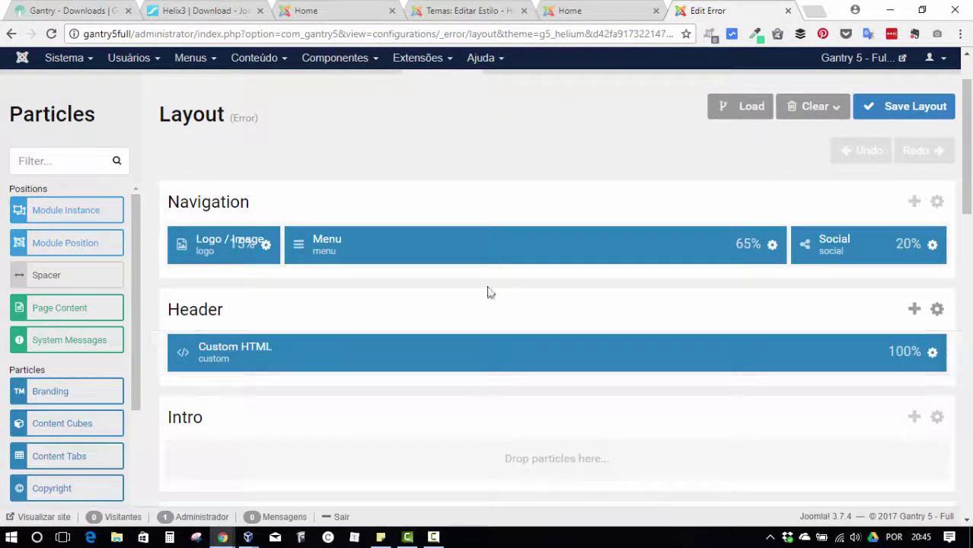
scroll(582, 330, down, 3)
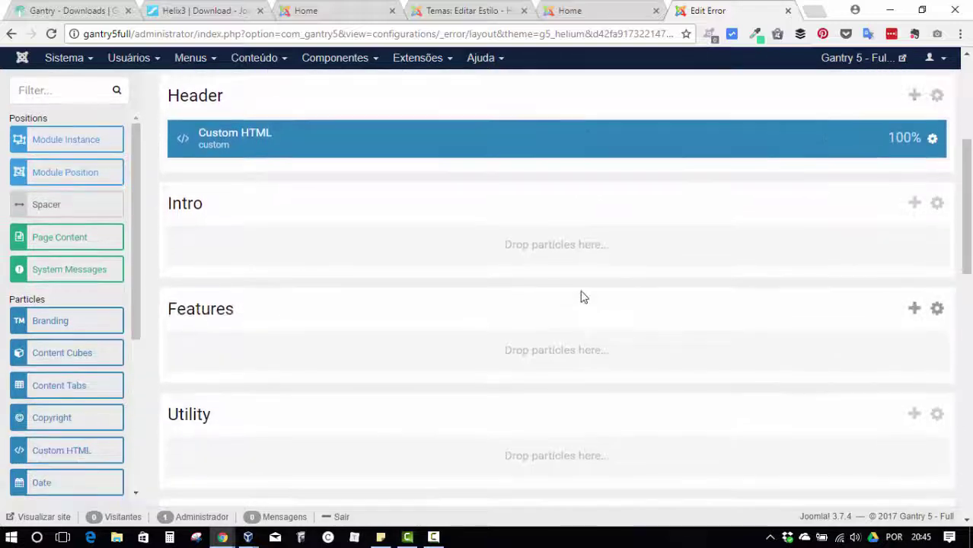
scroll(586, 287, down, 5)
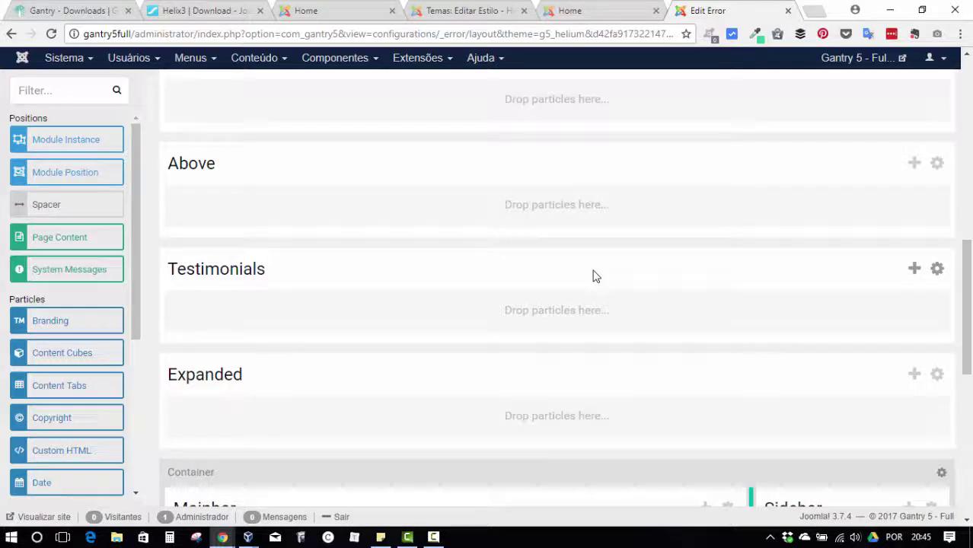
scroll(644, 270, down, 7)
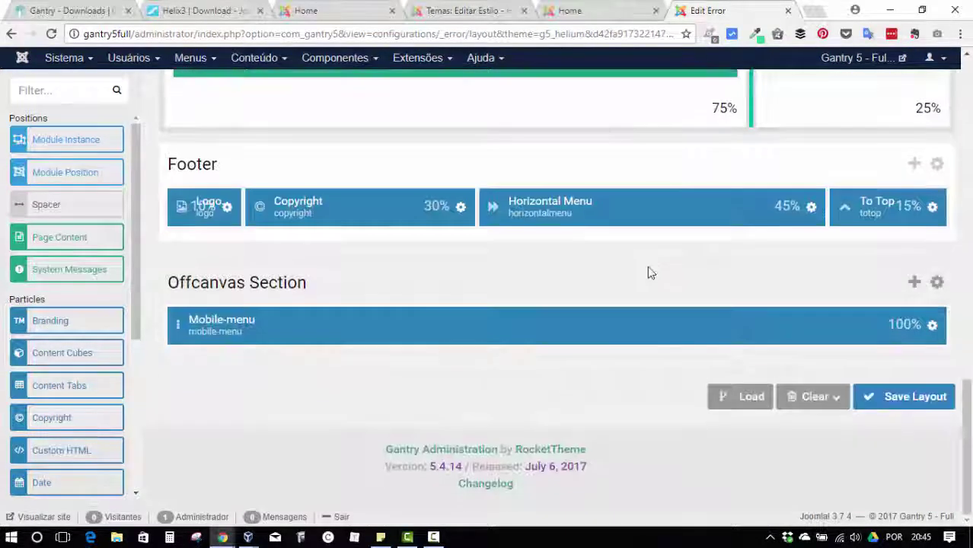
scroll(647, 266, up, 13)
scroll(650, 272, up, 2)
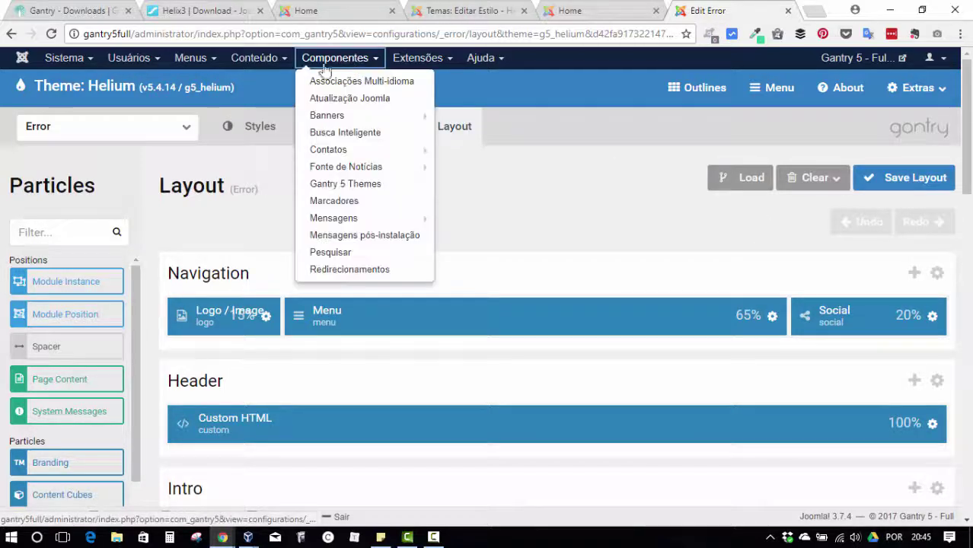
Switch to the Base Outline and examine its style presets and the Core Styles color and font settings
mouse_move(335, 60)
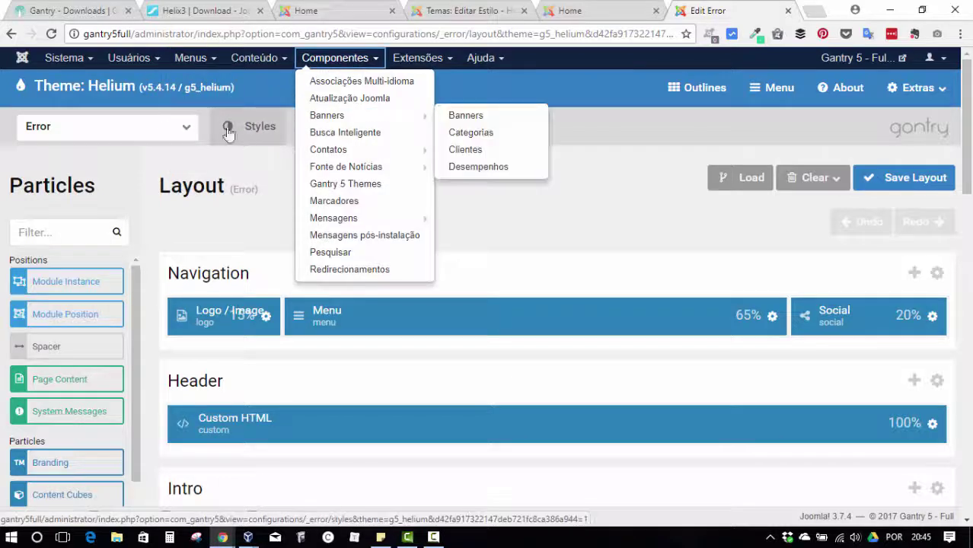
click(148, 125)
scroll(168, 159, up, 5)
click(66, 172)
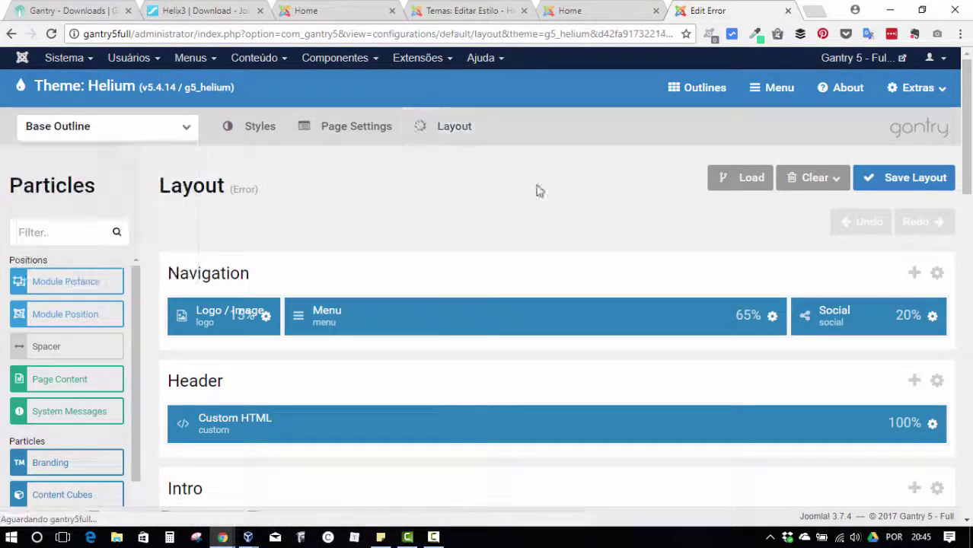
click(258, 128)
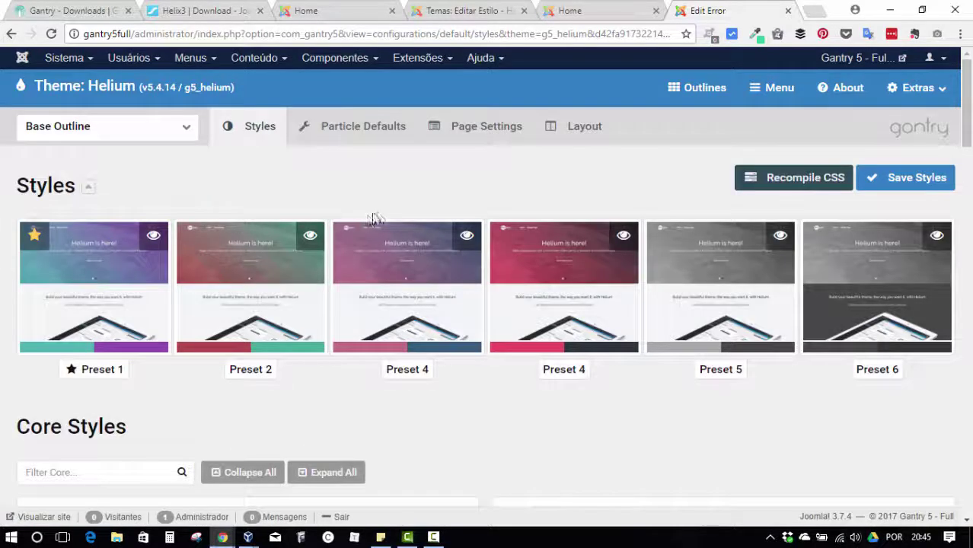
scroll(365, 215, down, 5)
scroll(392, 227, down, 2)
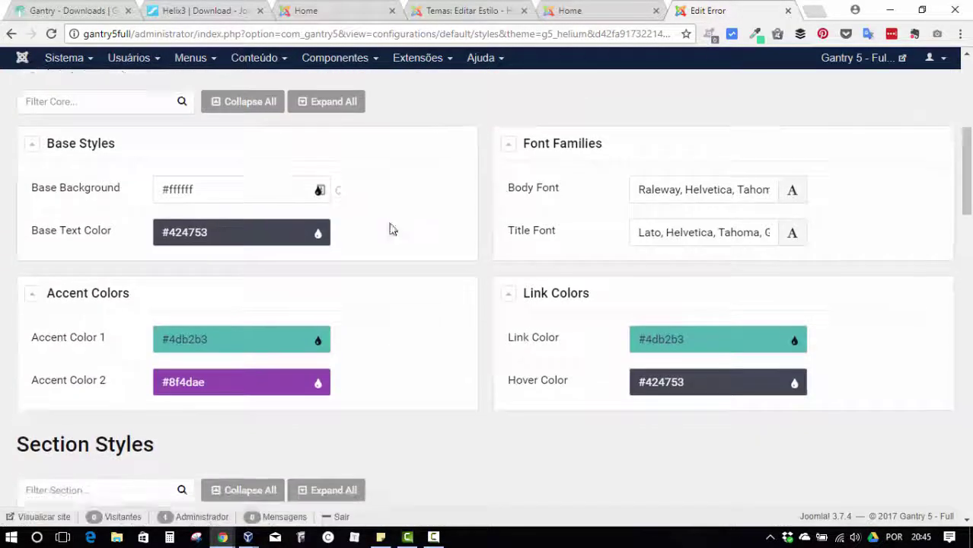
scroll(386, 199, up, 3)
scroll(527, 219, up, 1)
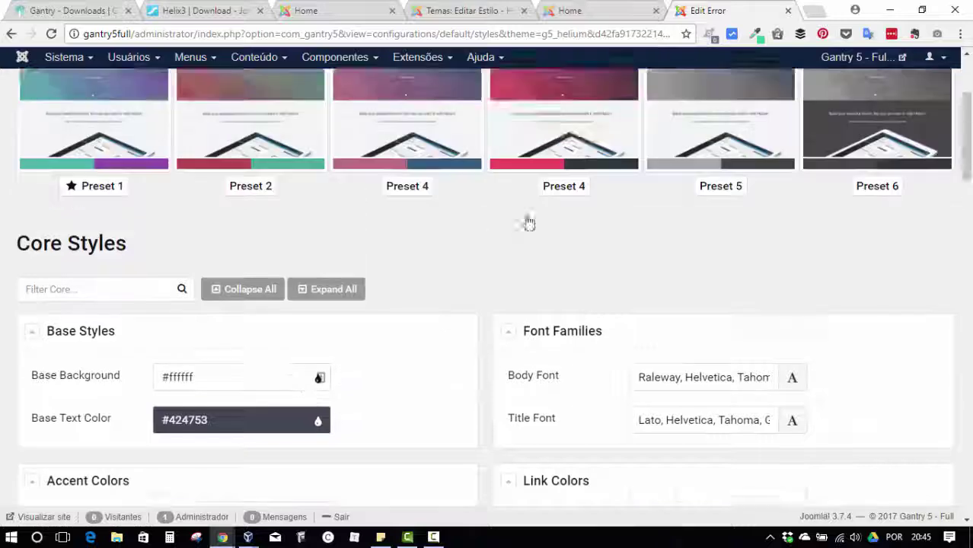
scroll(509, 230, down, 2)
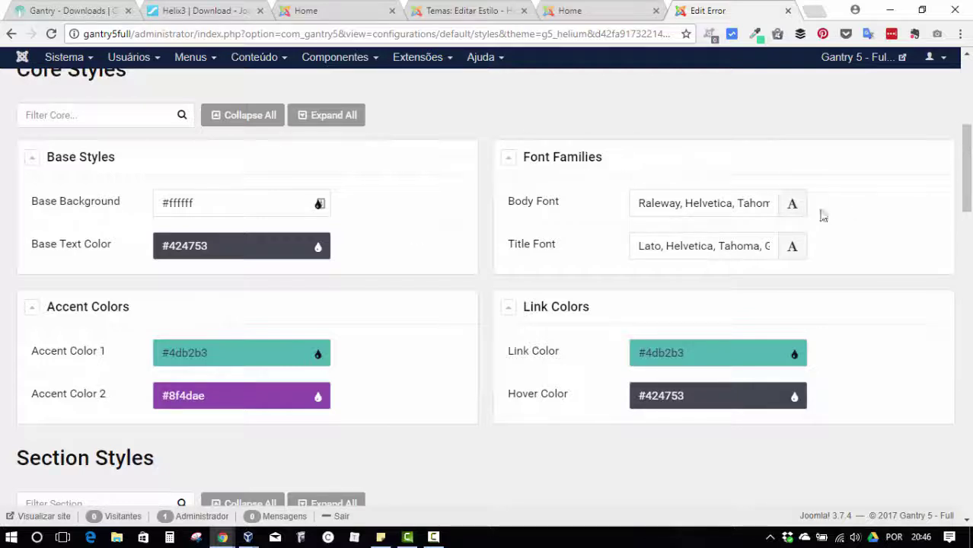
Look through the font choices and sample text for the Body Font and Title Font, leaving both pickers without selecting a font
click(794, 203)
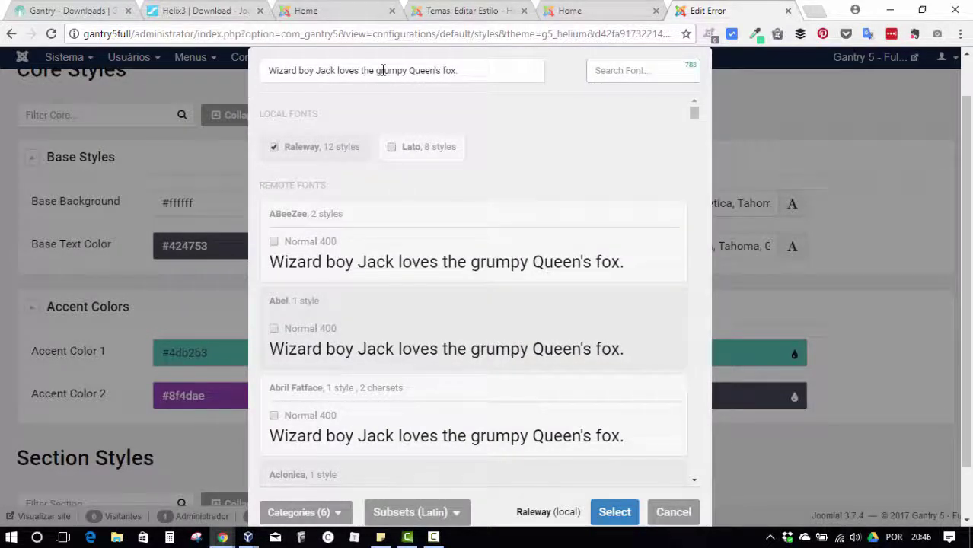
click(383, 69)
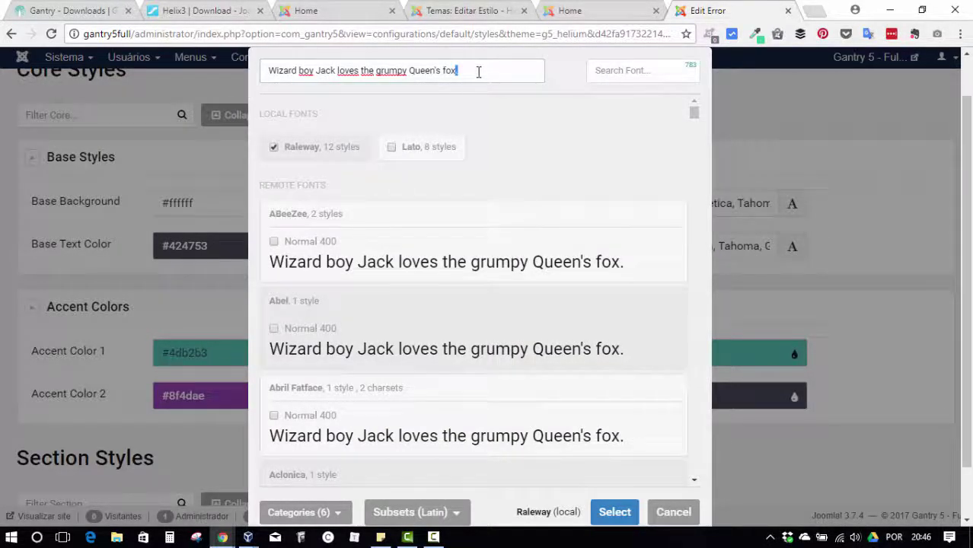
click(656, 508)
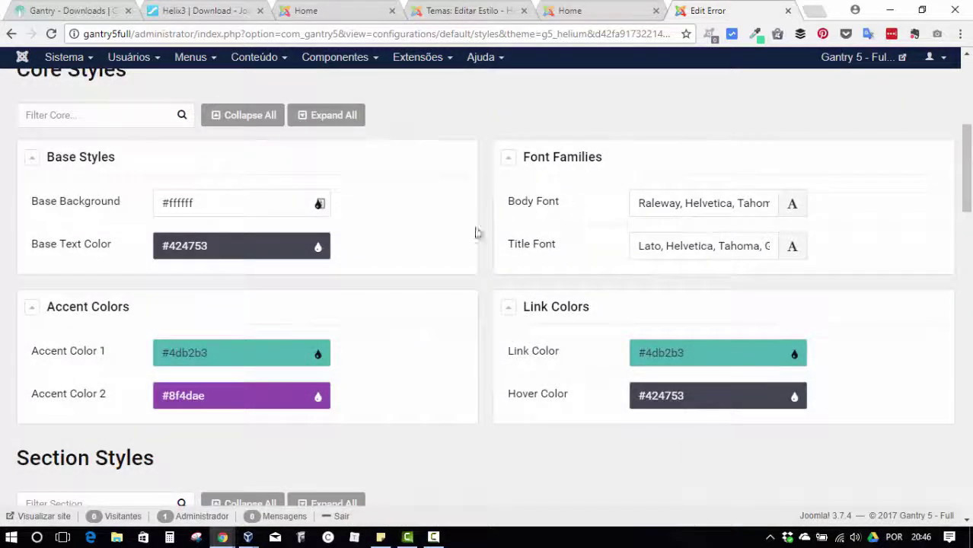
click(796, 253)
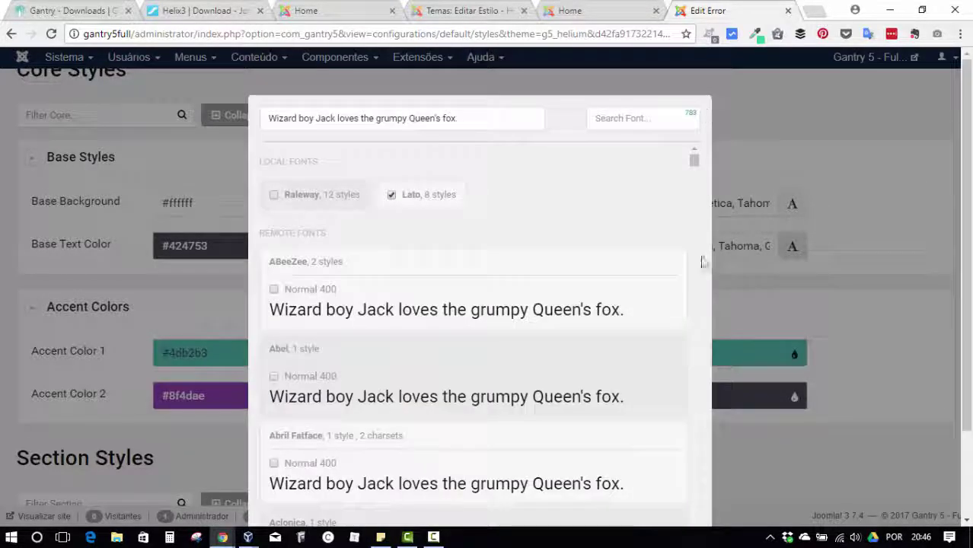
scroll(601, 179, down, 4)
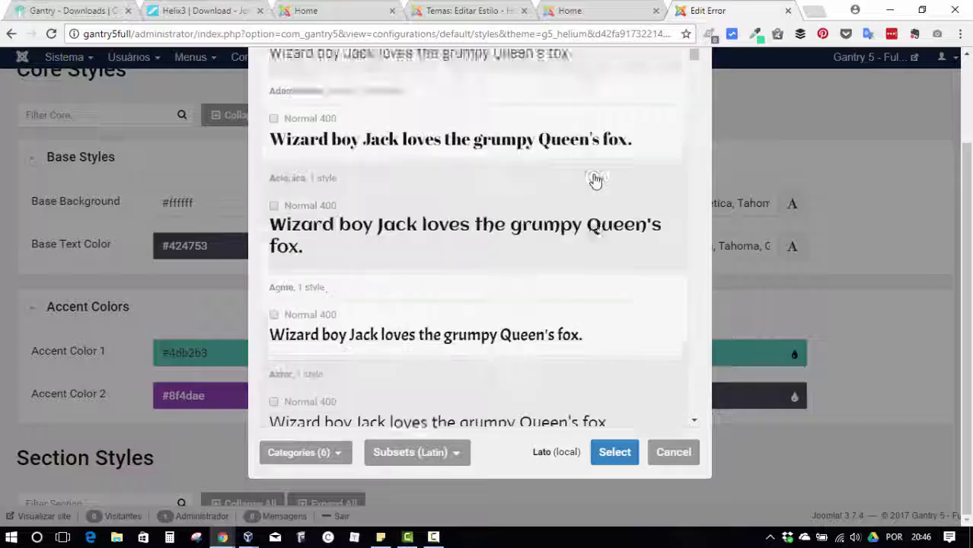
click(907, 178)
Examine the typography settings in the Helix 3 style, including the Google fonts list, body font and heading fonts
click(491, 9)
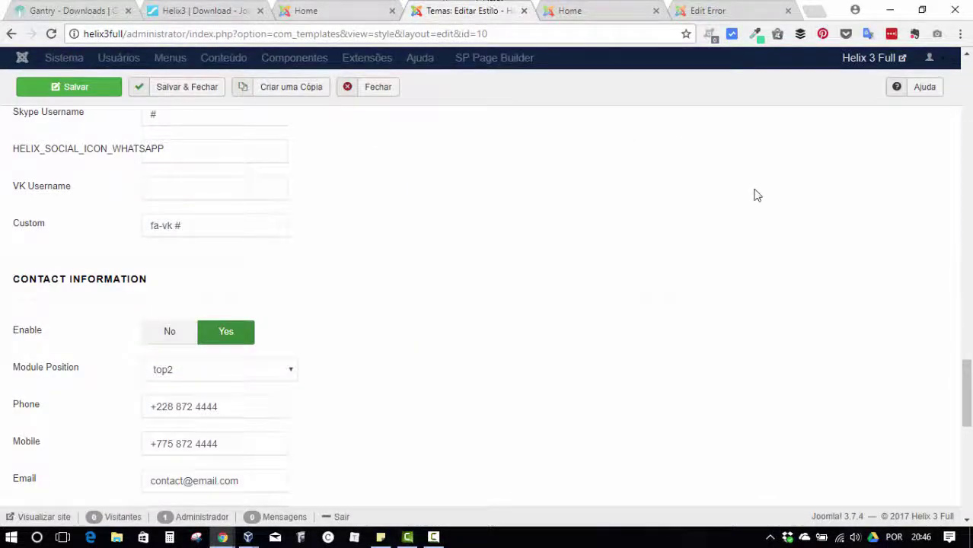
scroll(757, 195, up, 15)
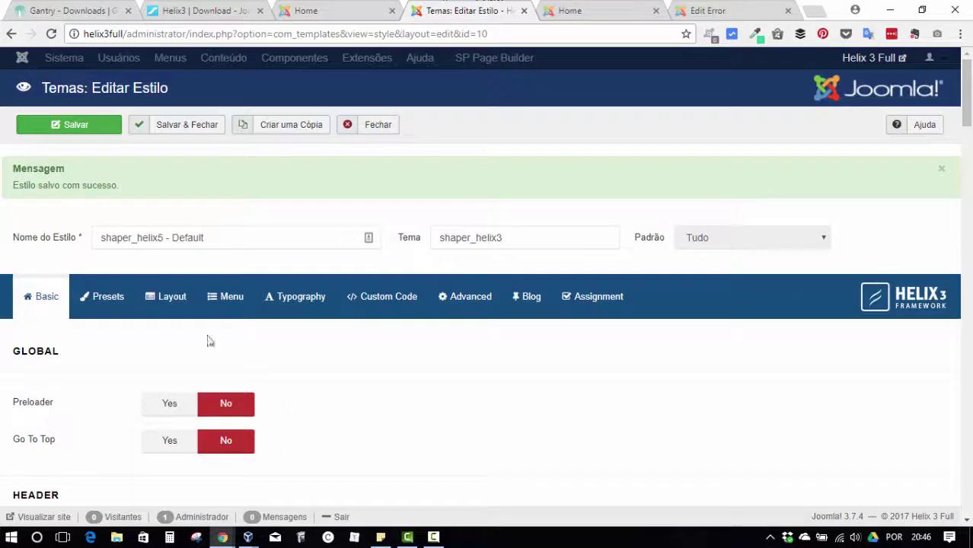
click(294, 297)
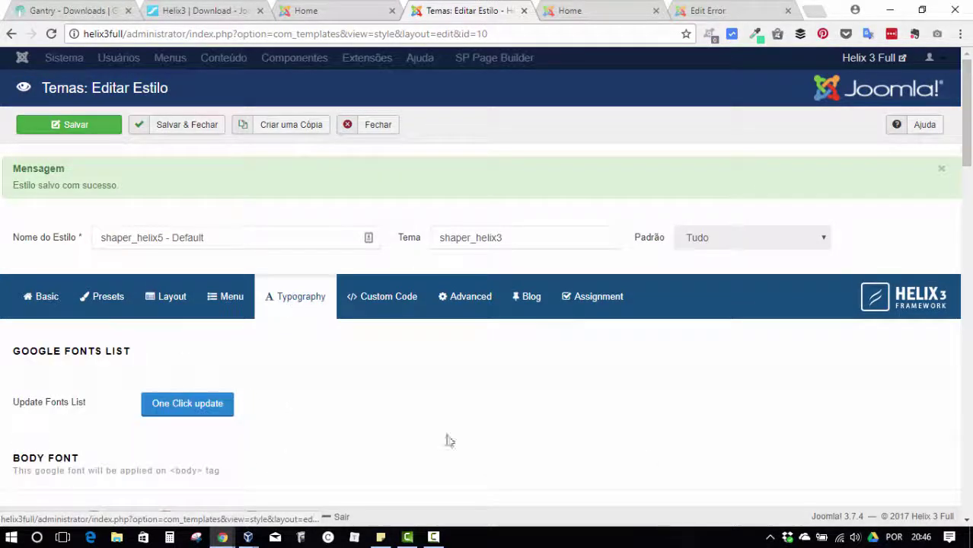
scroll(500, 302, down, 4)
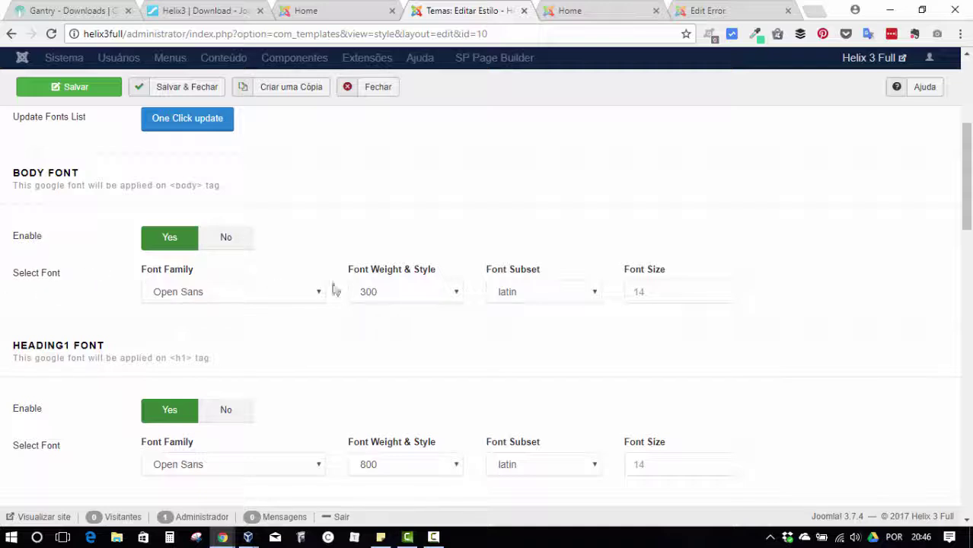
scroll(434, 224, down, 10)
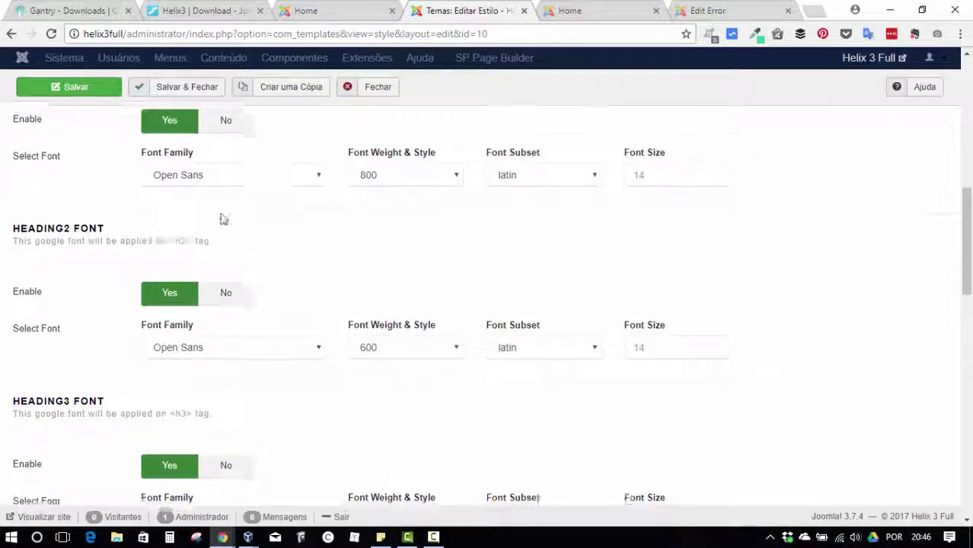
scroll(324, 197, down, 5)
scroll(325, 196, up, 11)
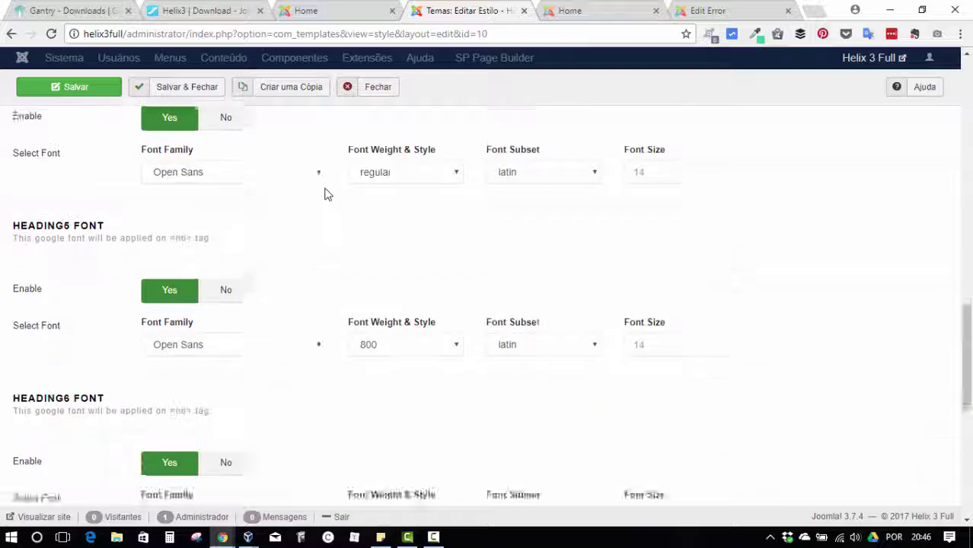
scroll(325, 196, up, 7)
scroll(295, 352, down, 3)
drag(12, 244, 216, 251)
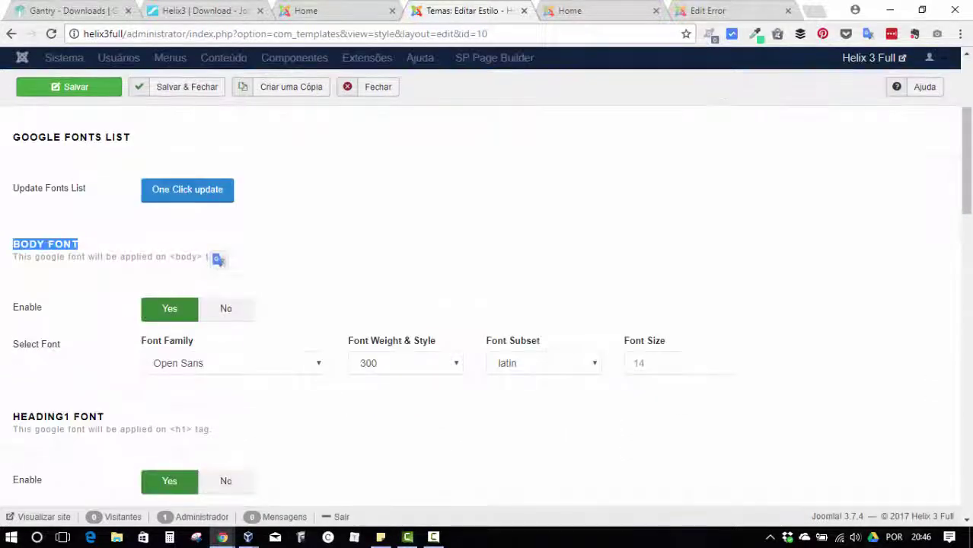
Examine the Helix 3 typography settings from the heading fonts through to the navigation and custom fonts
click(36, 257)
scroll(353, 257, down, 4)
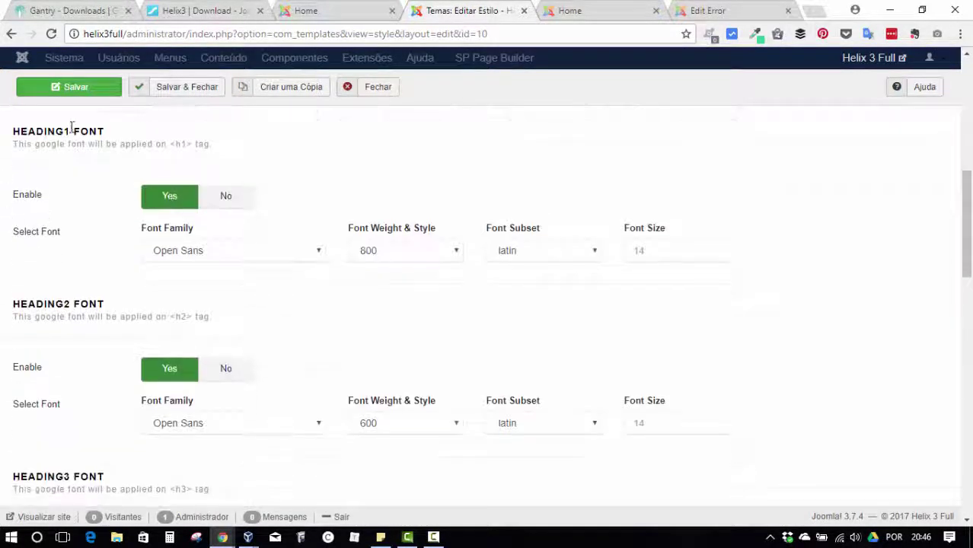
scroll(83, 182, down, 14)
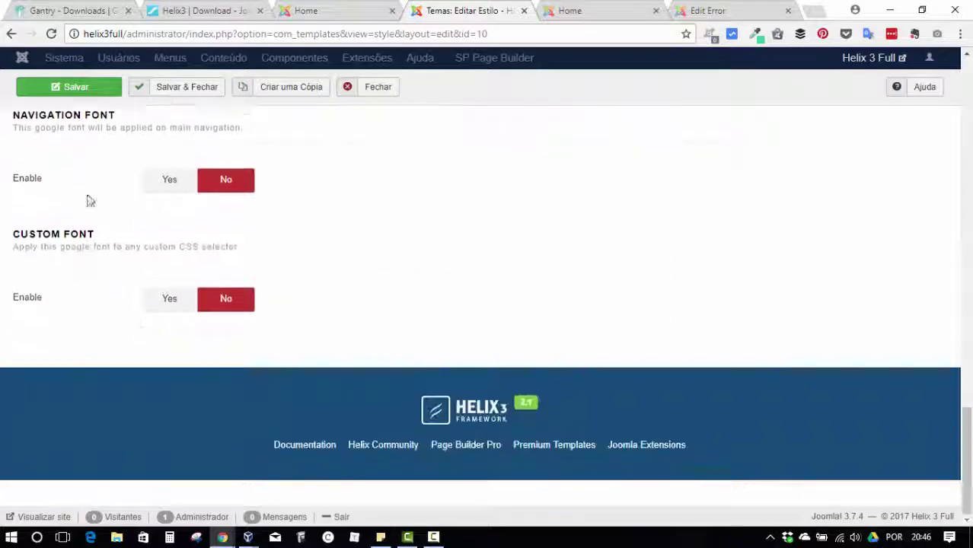
scroll(174, 194, up, 3)
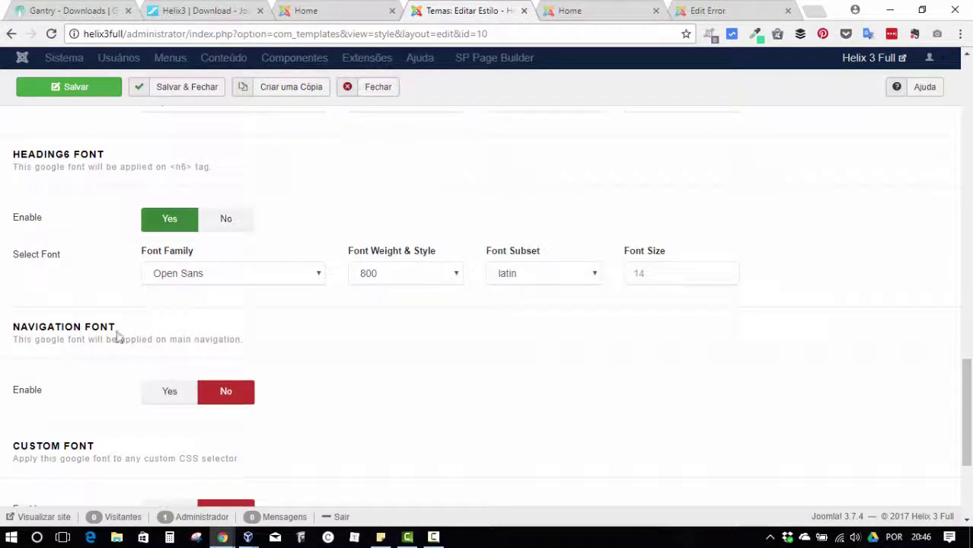
scroll(228, 311, up, 2)
scroll(183, 312, down, 2)
scroll(759, 362, up, 18)
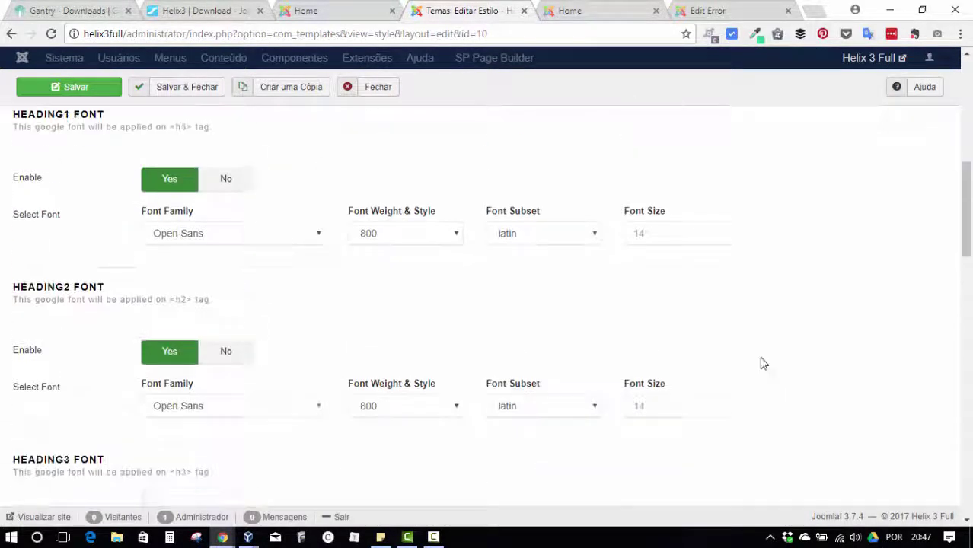
scroll(211, 330, down, 3)
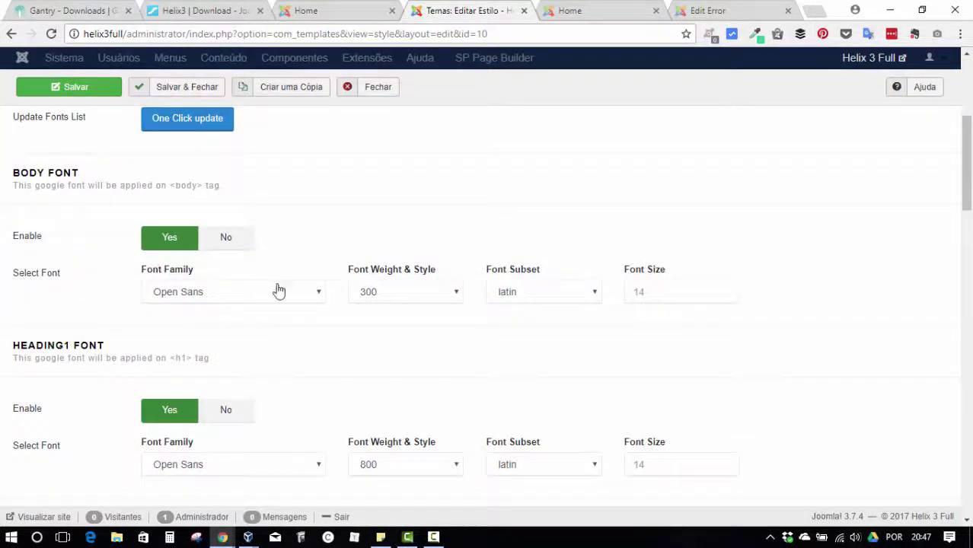
Look through the Body Font's family, weight and style, subset and size options without changing them
click(279, 290)
click(450, 292)
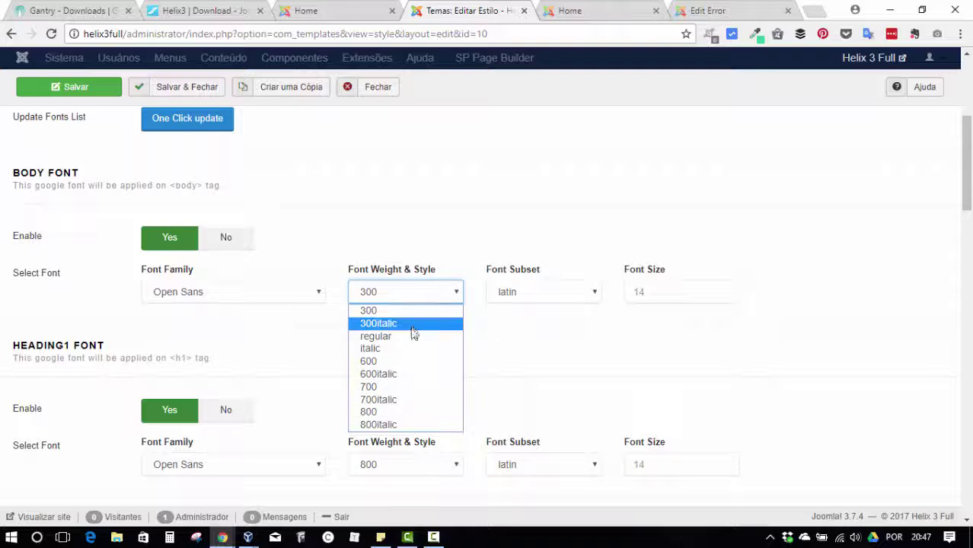
click(589, 293)
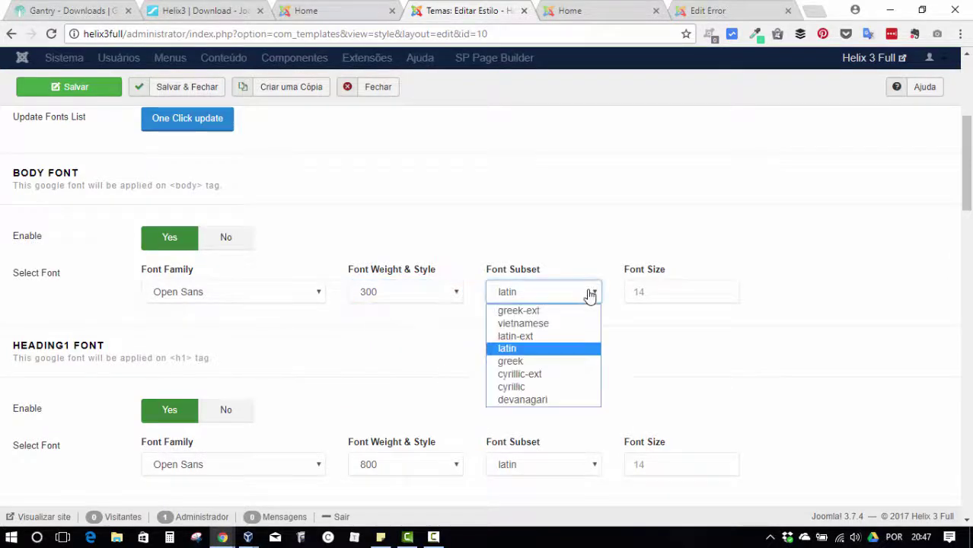
click(673, 286)
click(673, 289)
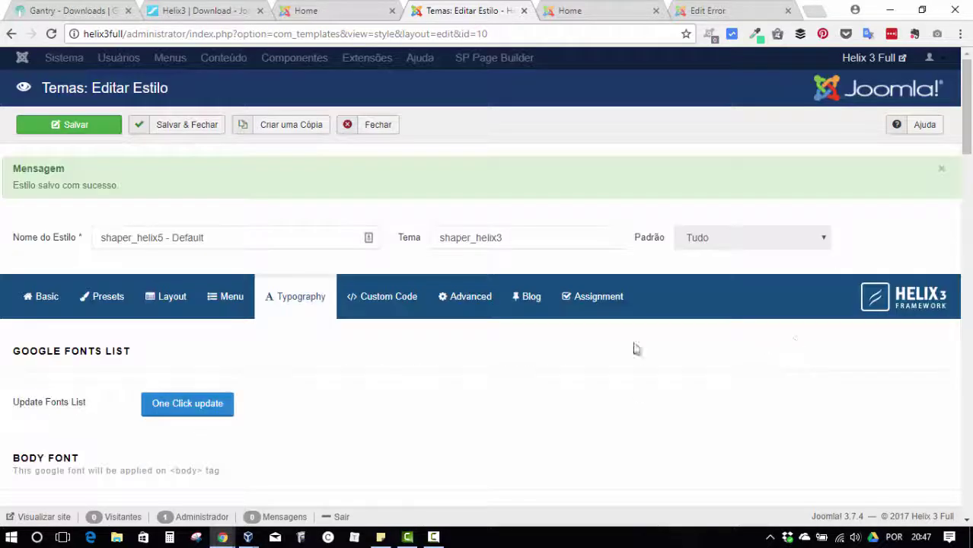
Examine the Helix 3 Custom Code settings, reading the description of the Before </head> field
click(404, 306)
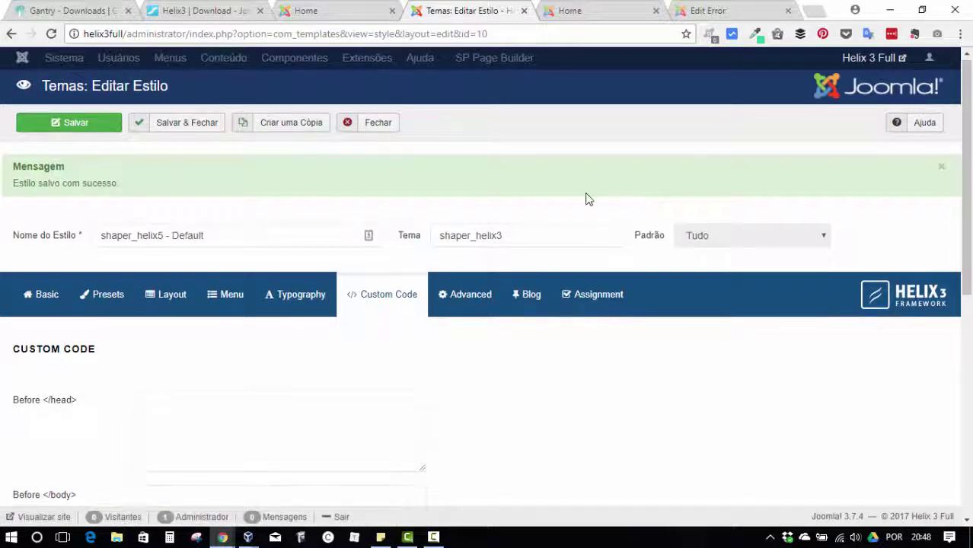
scroll(584, 202, down, 1)
scroll(584, 207, down, 2)
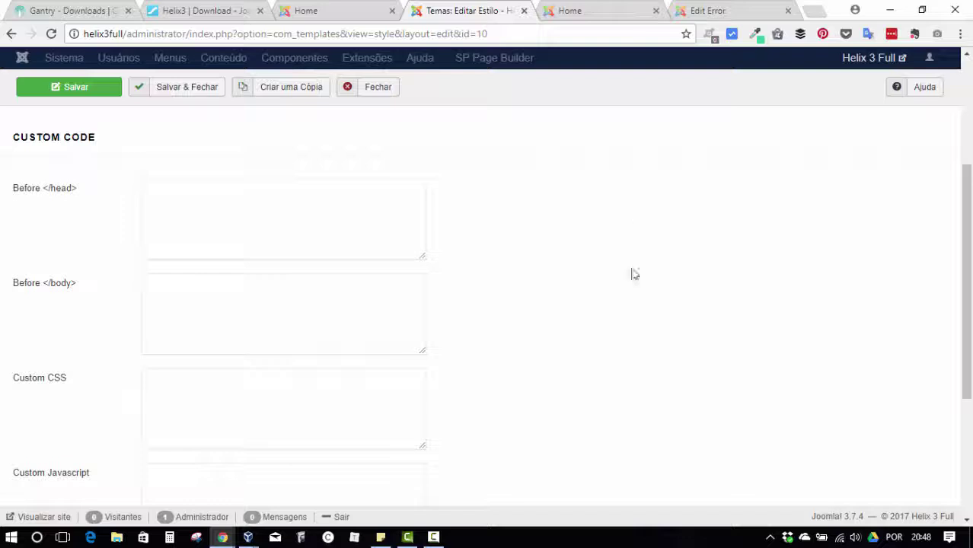
click(234, 231)
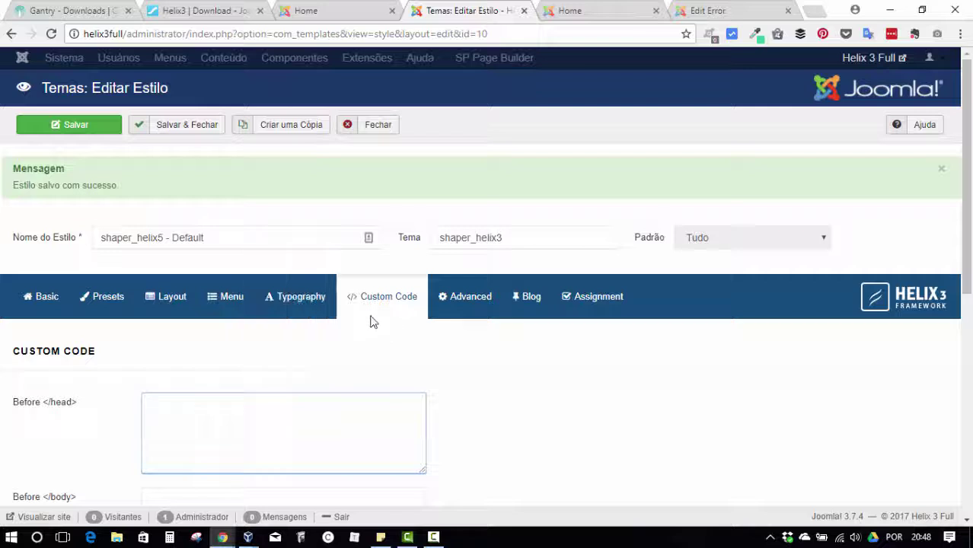
scroll(656, 359, down, 1)
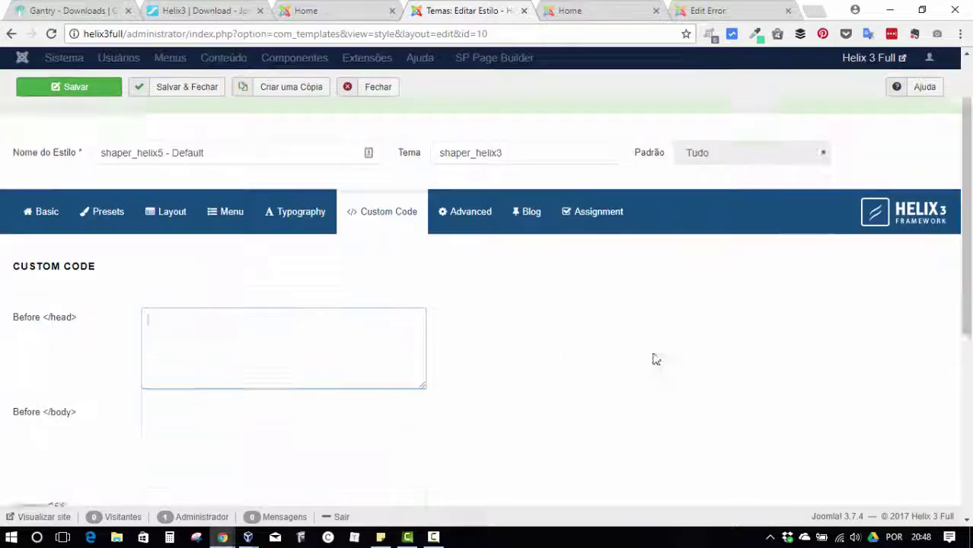
scroll(656, 360, down, 1)
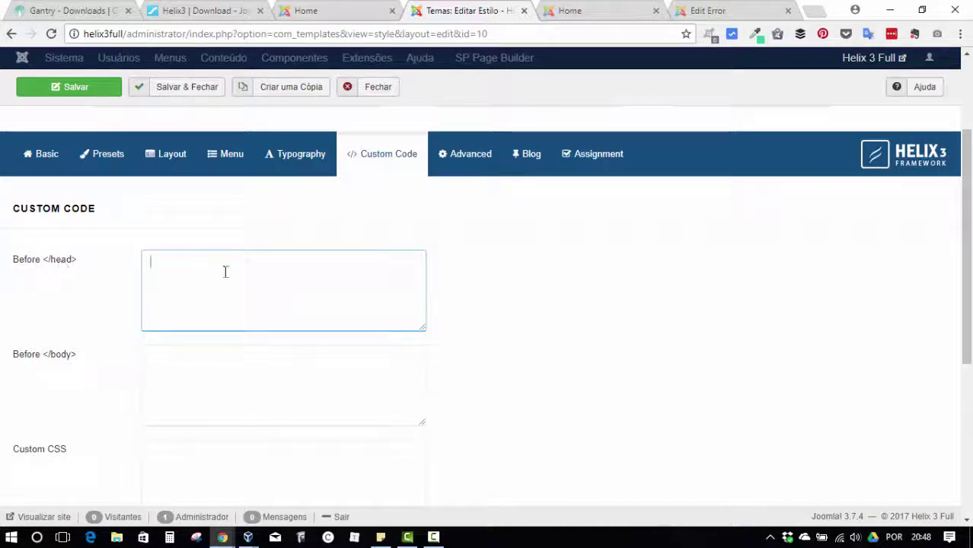
drag(40, 260, 73, 267)
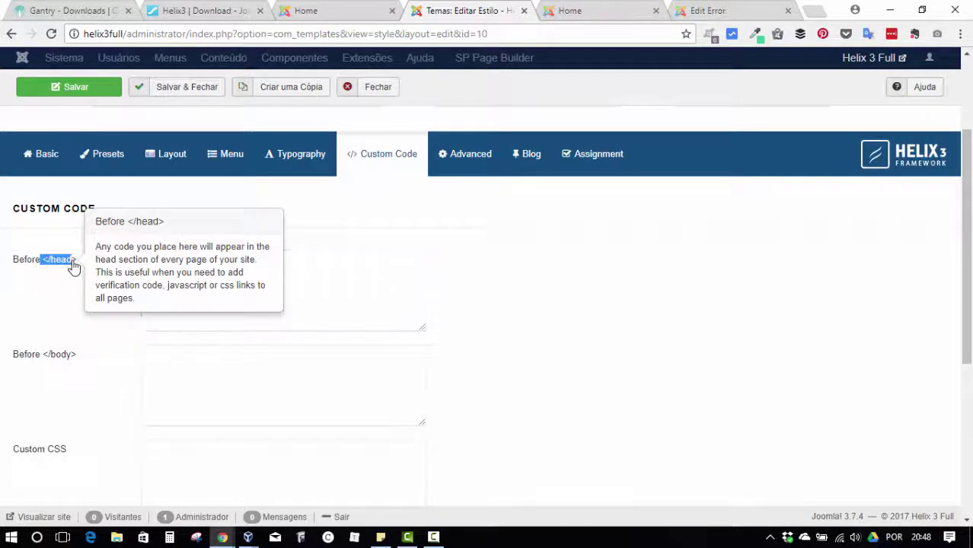
click(72, 266)
scroll(46, 297, down, 2)
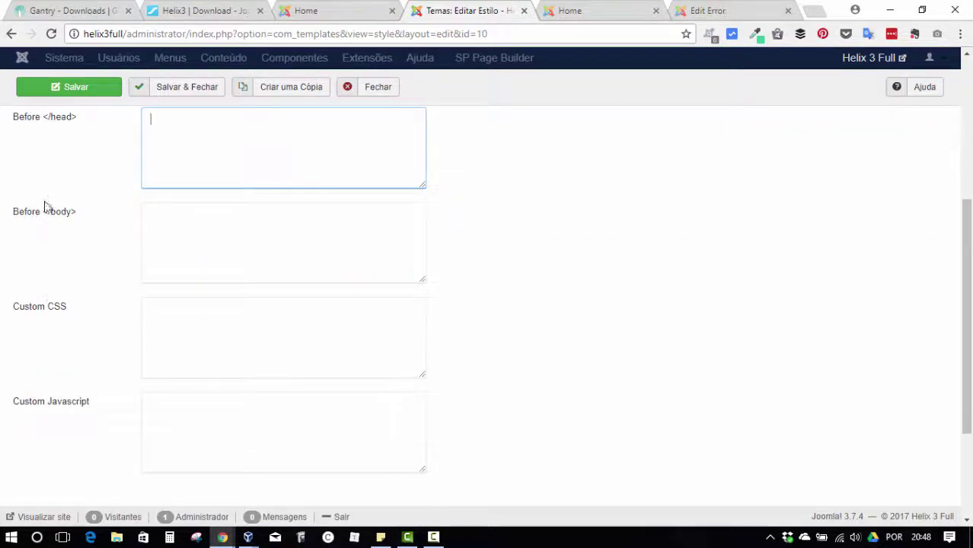
Check the Custom CSS and Custom Javascript fields of the Helix 3 style, and save the style
scroll(302, 231, down, 3)
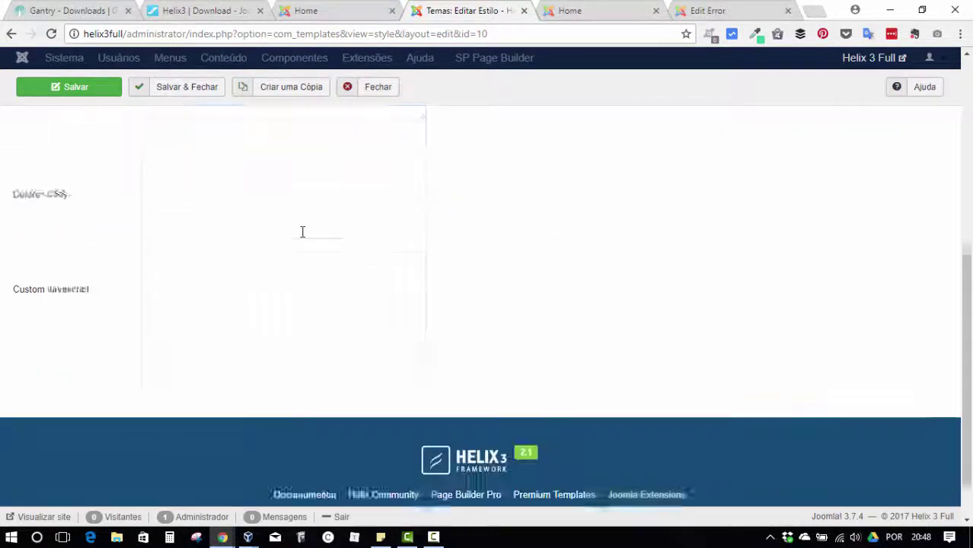
scroll(243, 221, up, 1)
click(242, 228)
click(244, 343)
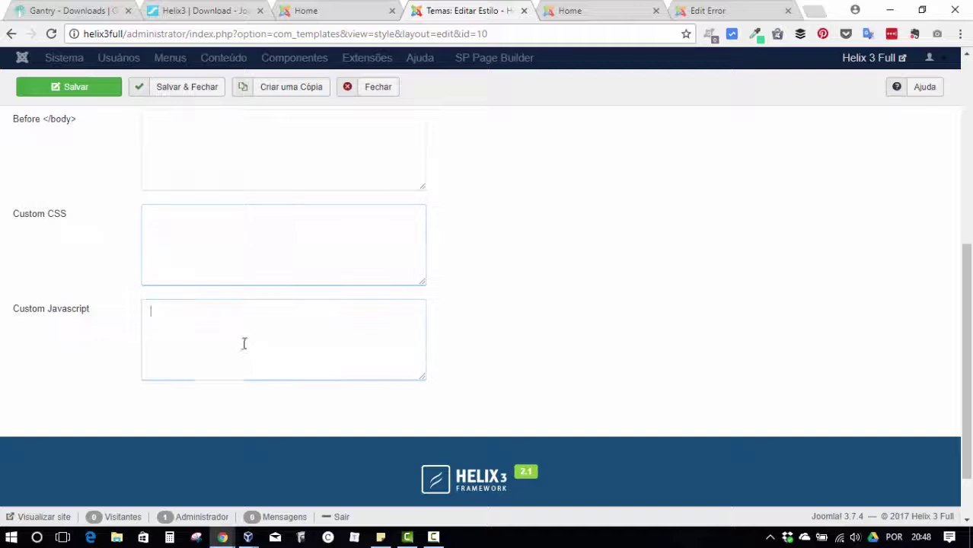
click(176, 209)
click(209, 348)
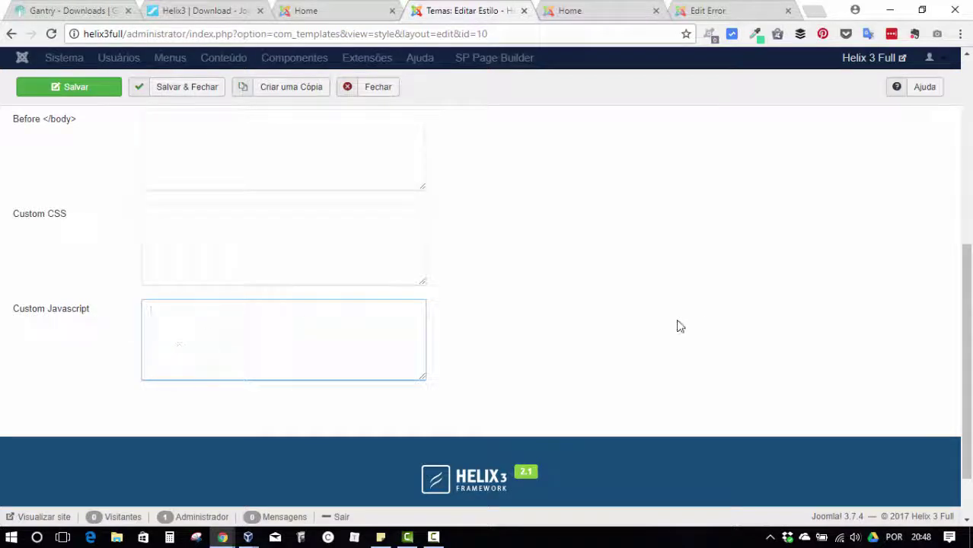
key(ctrl+s)
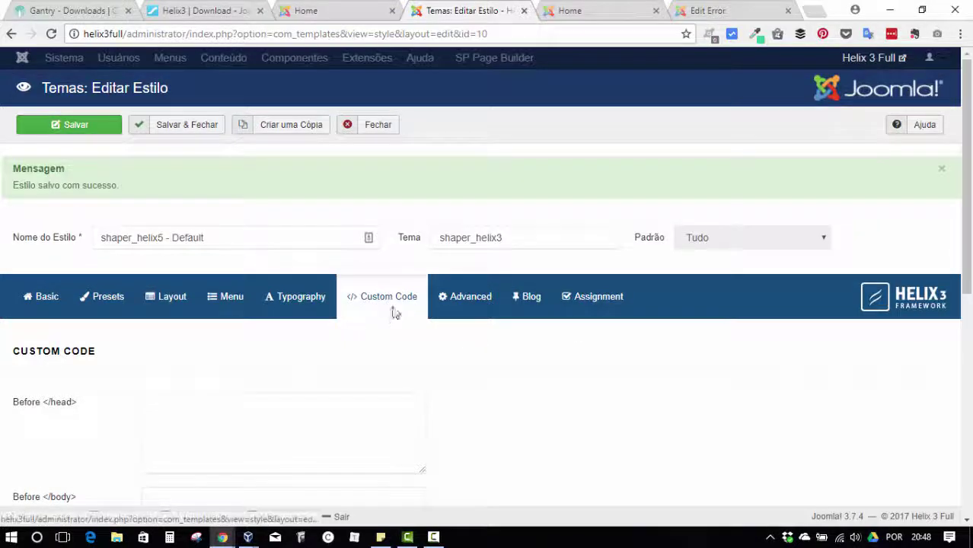
Switch to the Gantry 5 administration and examine the Base Outline's global page settings, including the body code fields
click(335, 9)
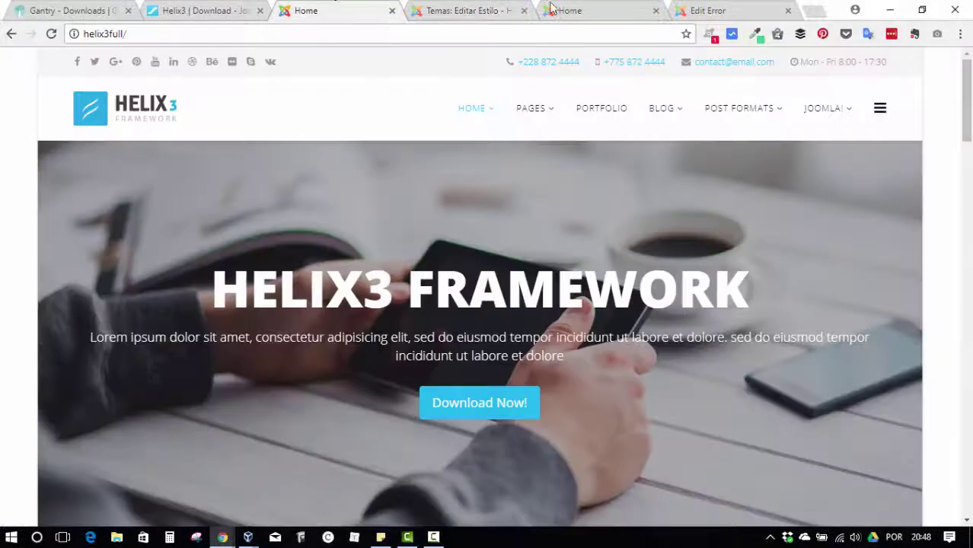
click(551, 8)
click(681, 10)
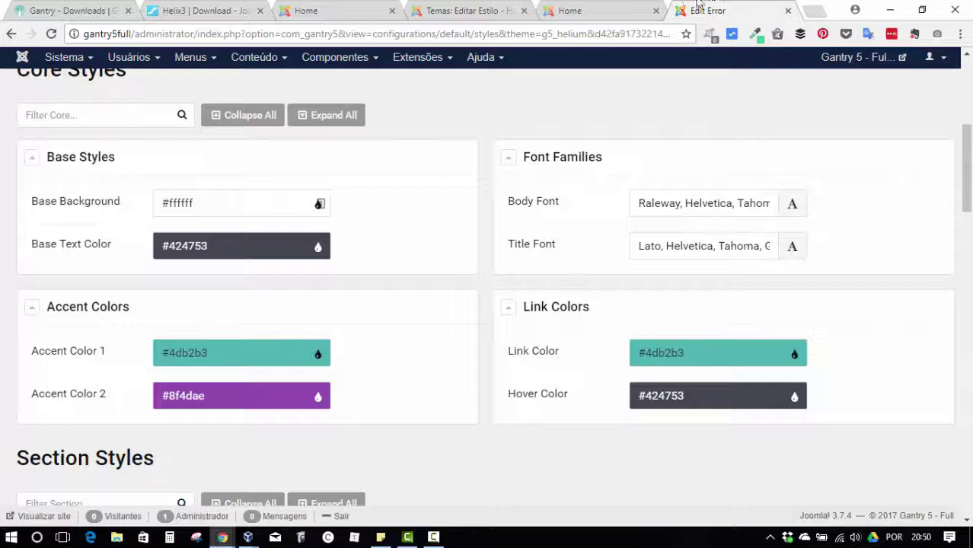
scroll(334, 177, up, 1)
scroll(335, 177, up, 3)
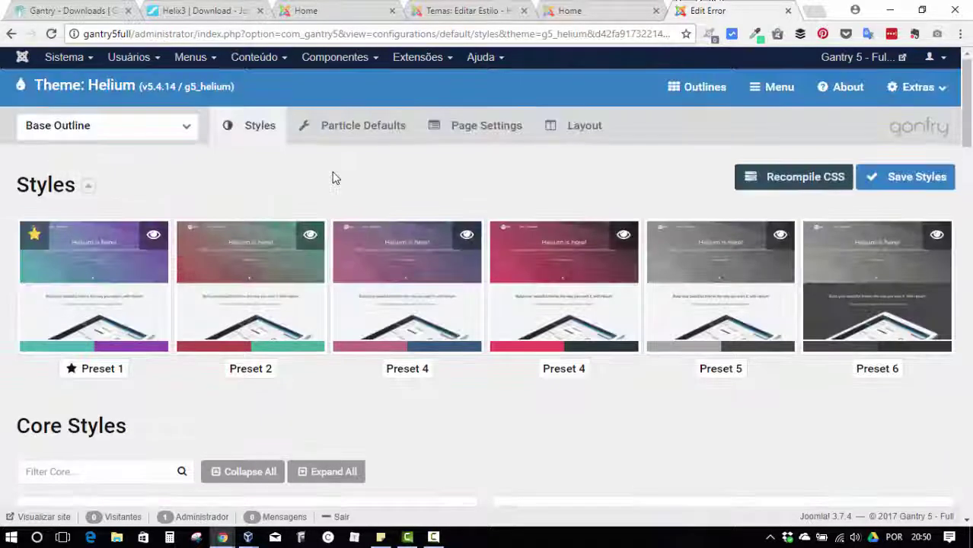
click(473, 129)
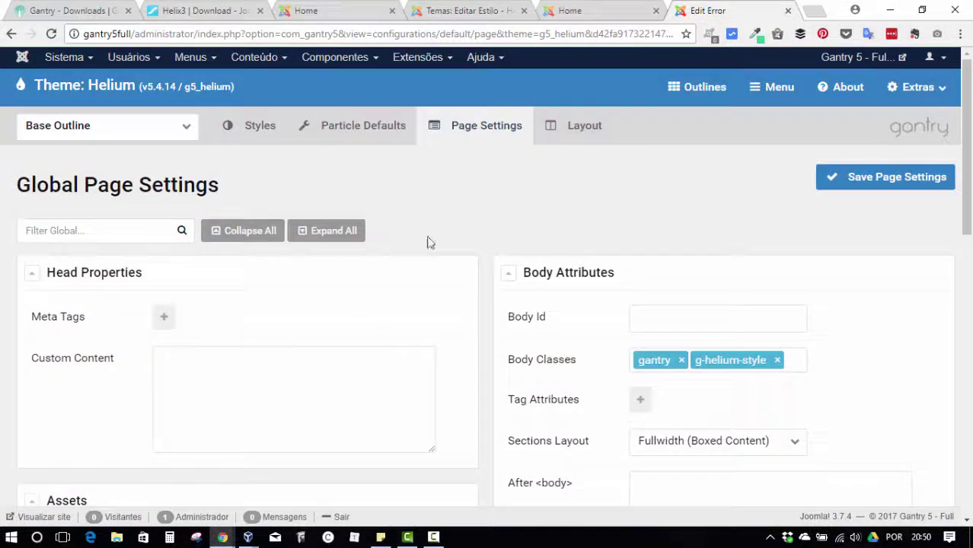
scroll(553, 187, down, 4)
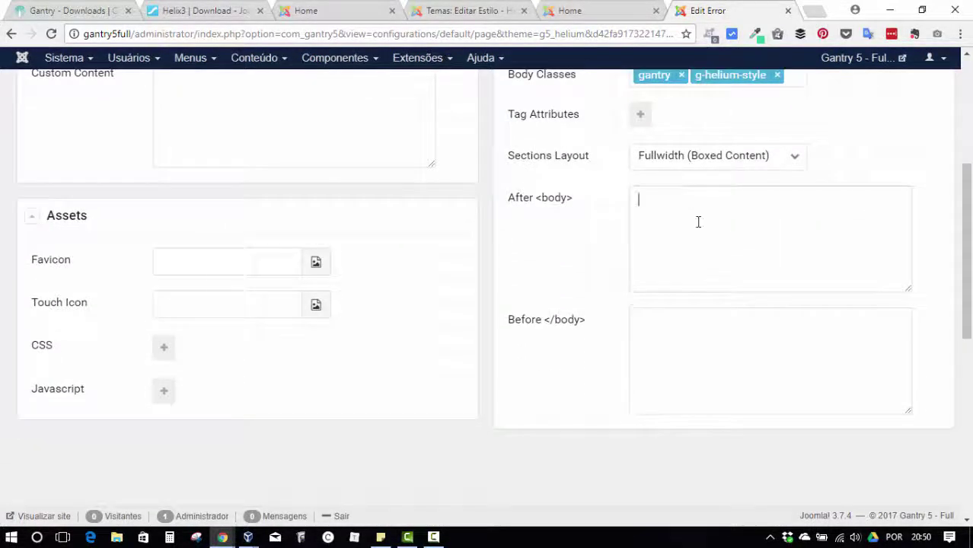
click(832, 284)
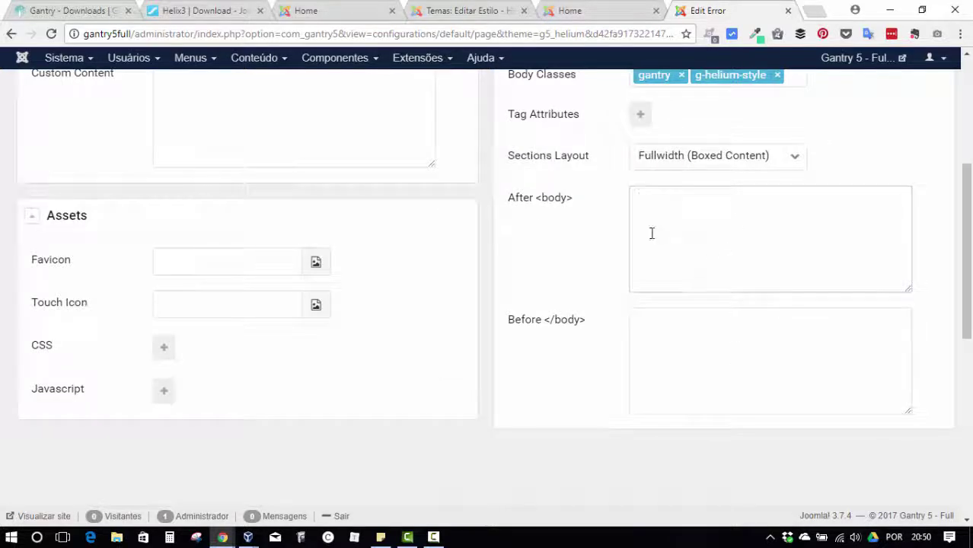
Return to the Helix 3 style and review its custom code fields for comparison with Gantry 5
click(615, 16)
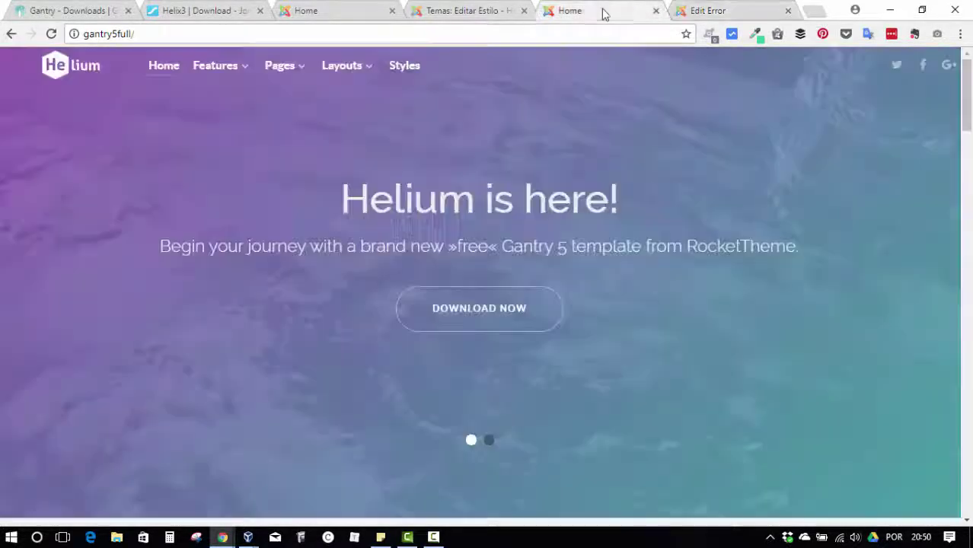
click(454, 9)
click(337, 8)
click(476, 6)
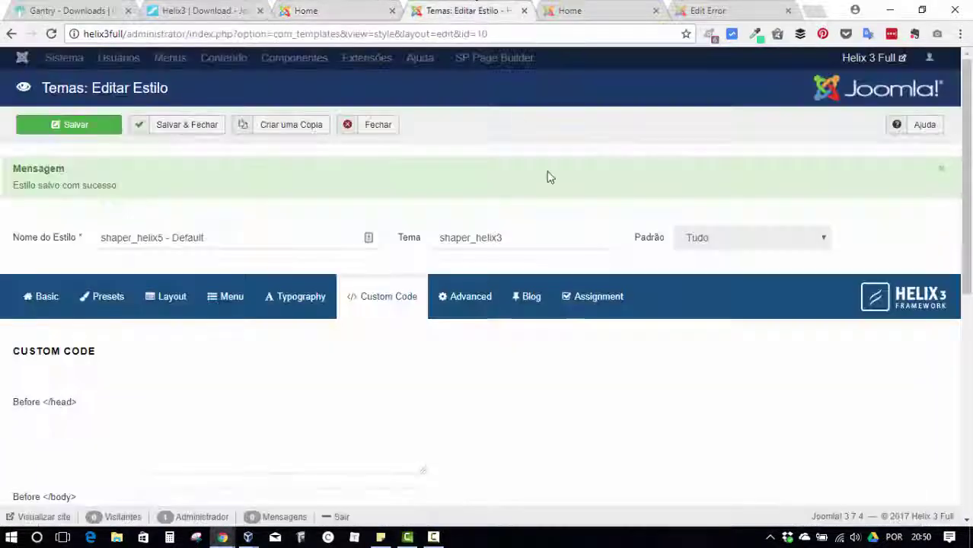
scroll(259, 259, down, 4)
scroll(52, 289, up, 2)
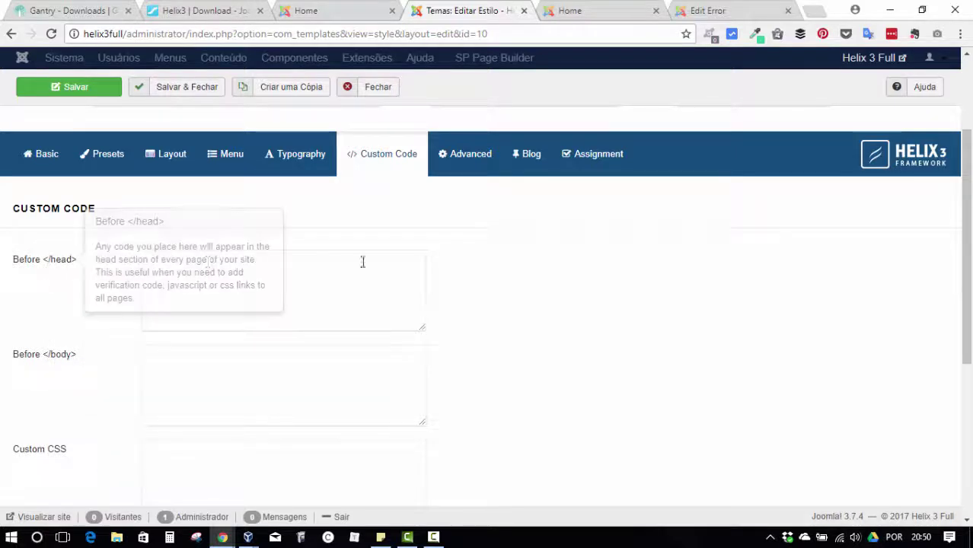
scroll(362, 261, down, 2)
scroll(657, 220, up, 4)
Go back to Gantry 5's global page settings and examine the Head Properties custom content field and the Assets options
click(613, 9)
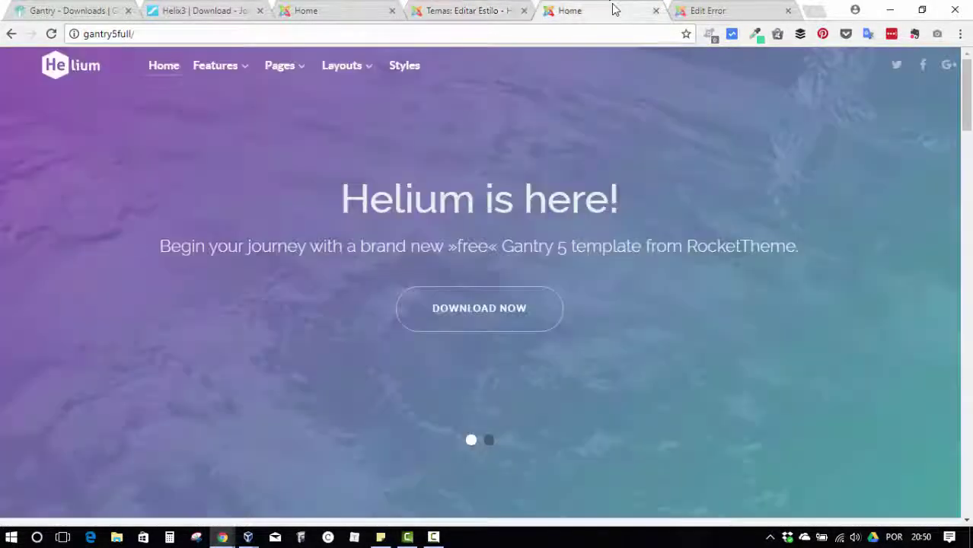
click(723, 11)
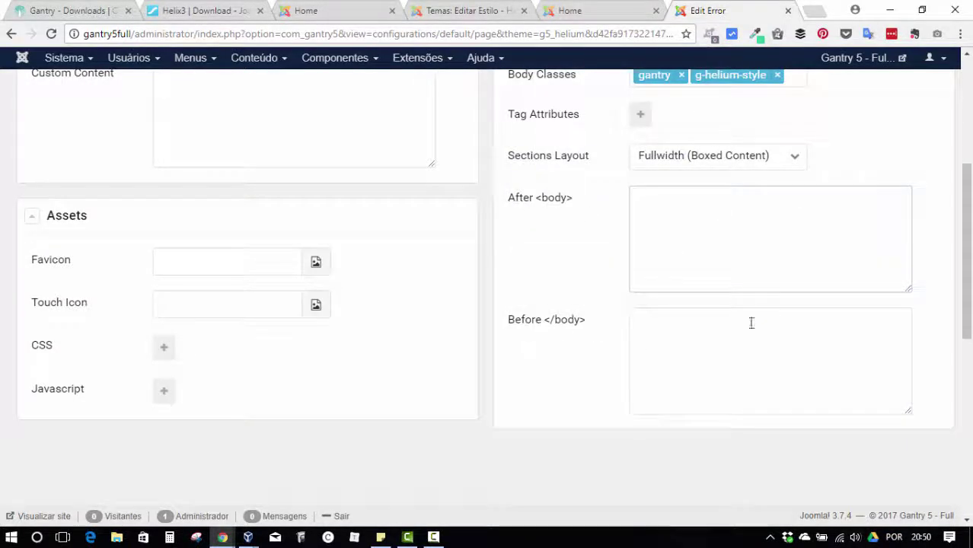
scroll(685, 304, up, 4)
scroll(267, 278, down, 1)
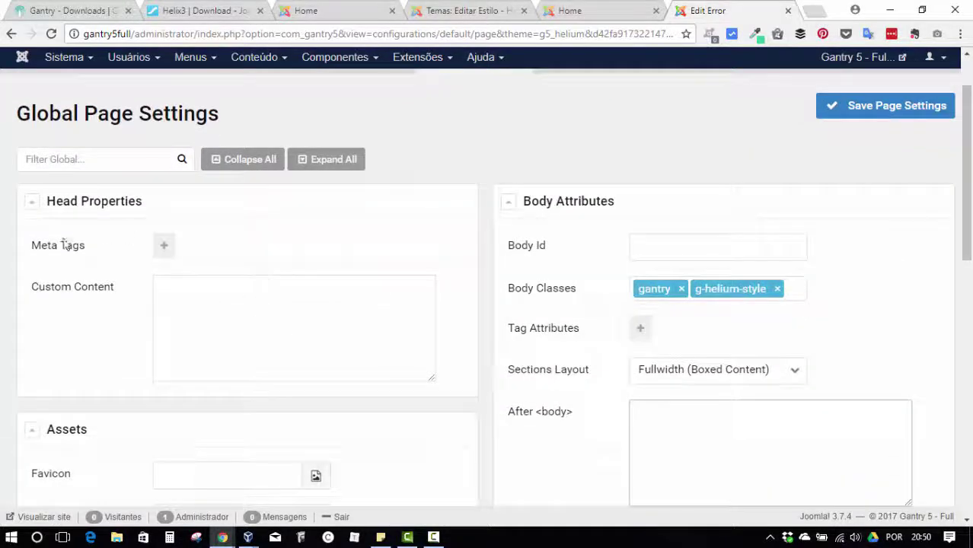
click(258, 306)
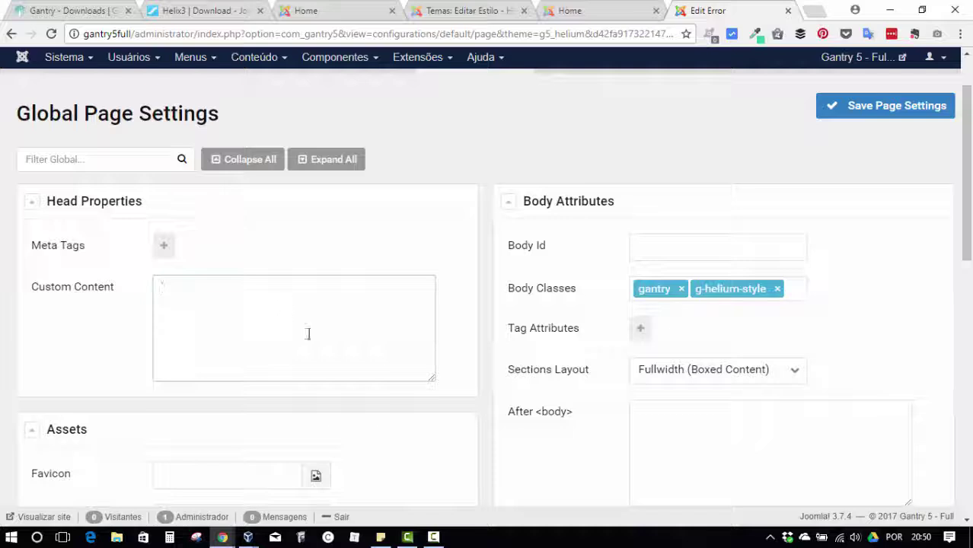
scroll(165, 265, down, 3)
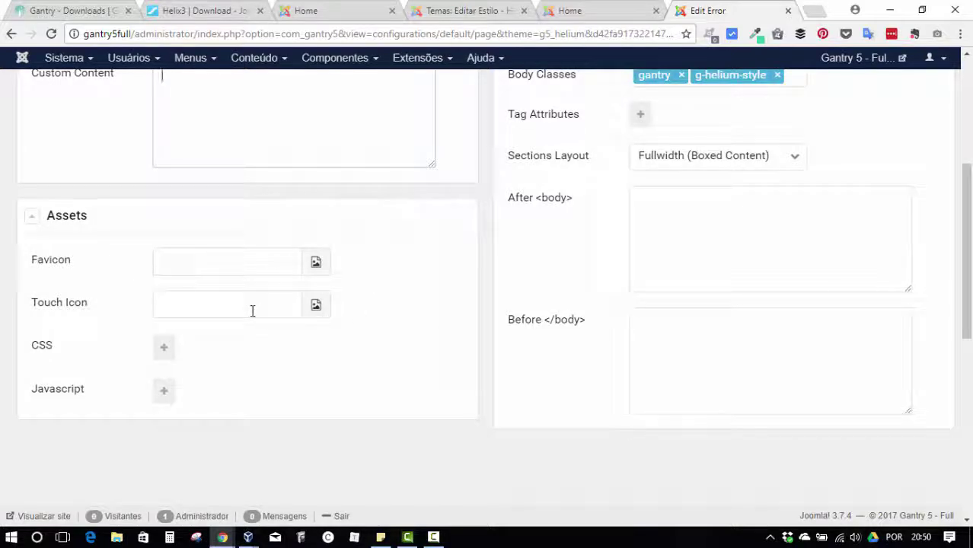
Add a new CSS item to the Assets of the Base Outline and open its settings
click(162, 350)
click(226, 375)
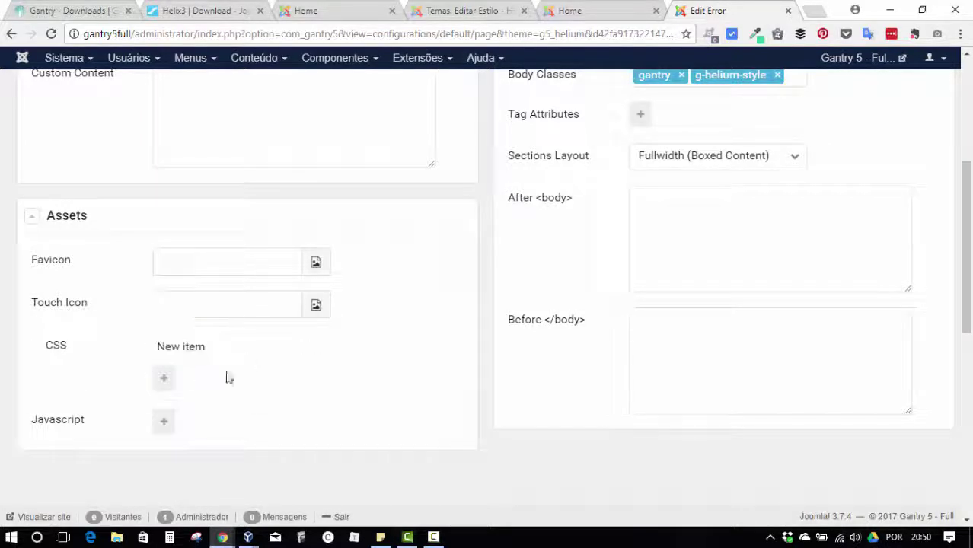
click(183, 349)
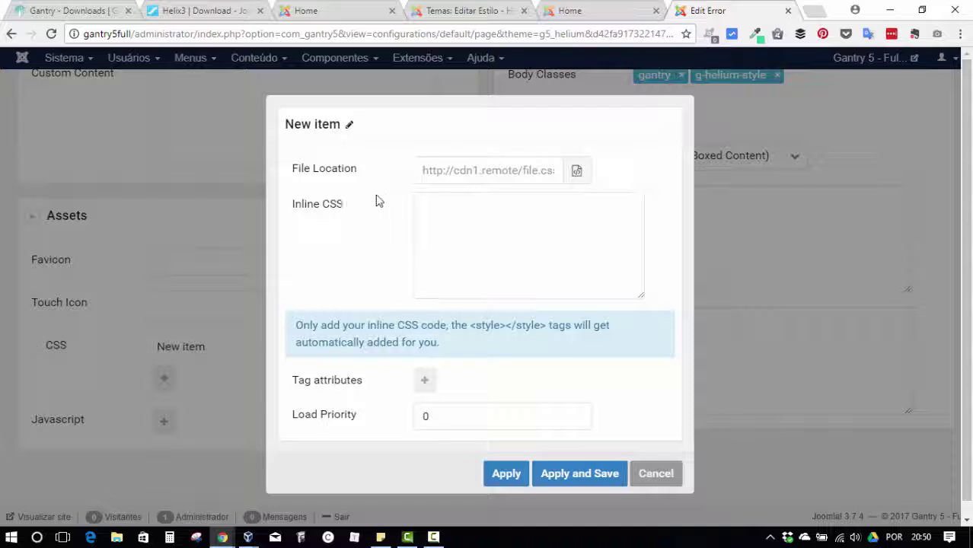
Examine the new CSS item's File Location and Inline CSS fields, and close its settings without applying anything
click(472, 171)
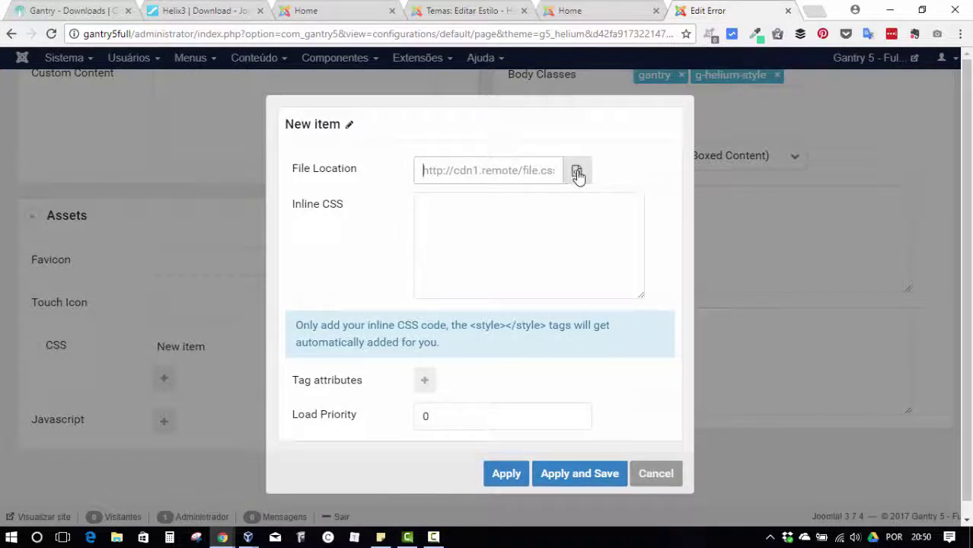
click(425, 217)
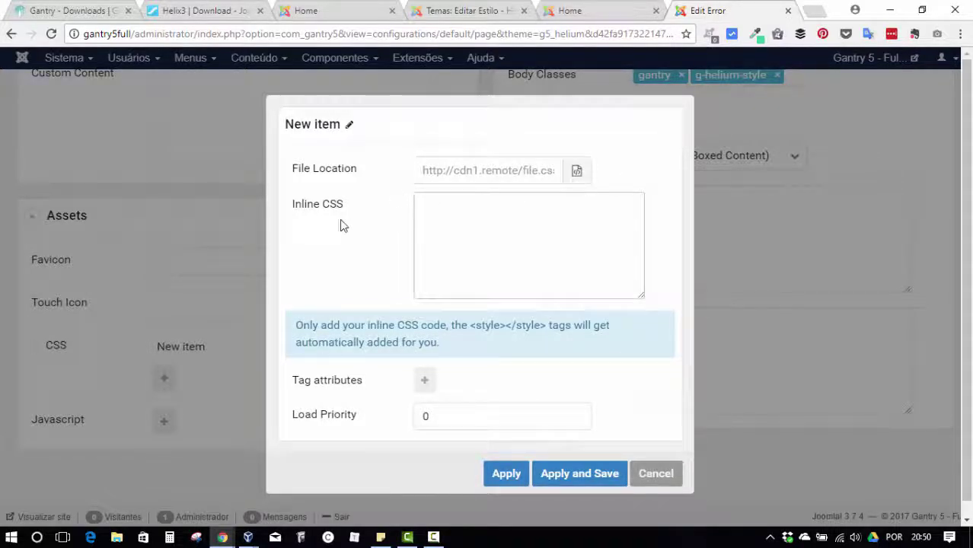
click(653, 475)
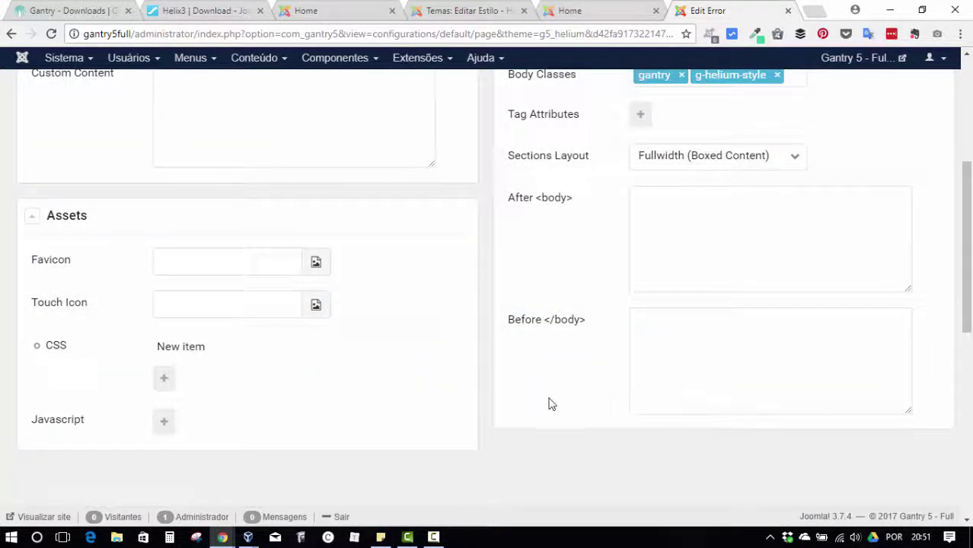
Open the Base Outline's layout, discarding the unsaved page settings changes
scroll(580, 260, up, 4)
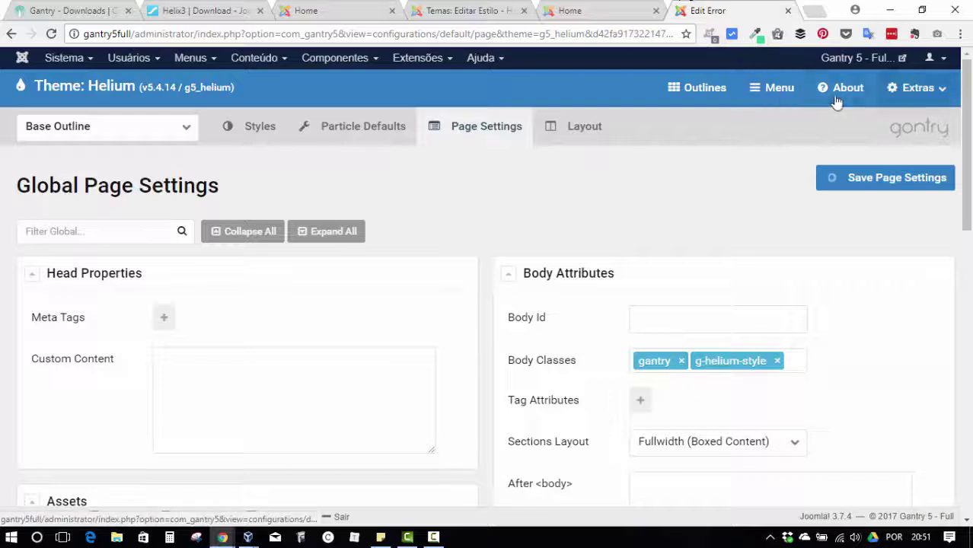
click(590, 131)
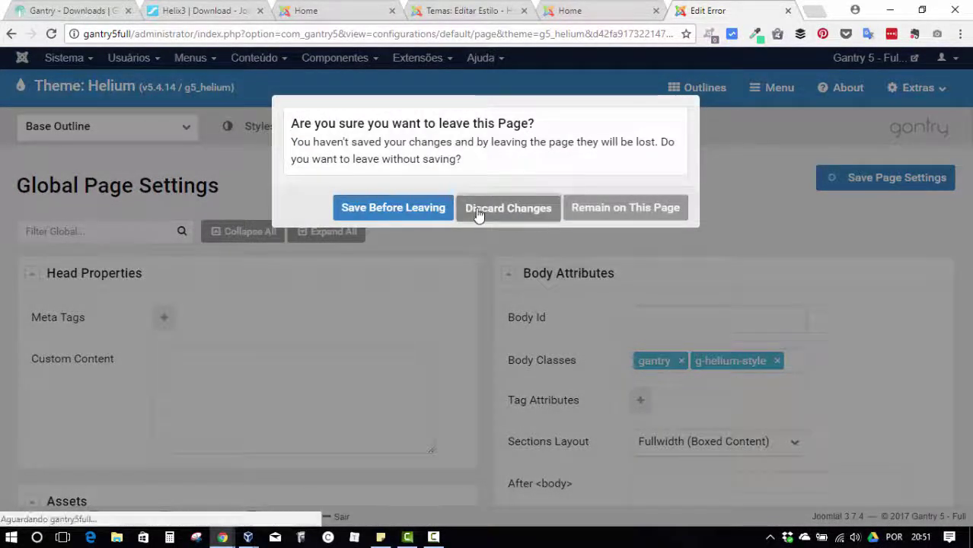
click(478, 213)
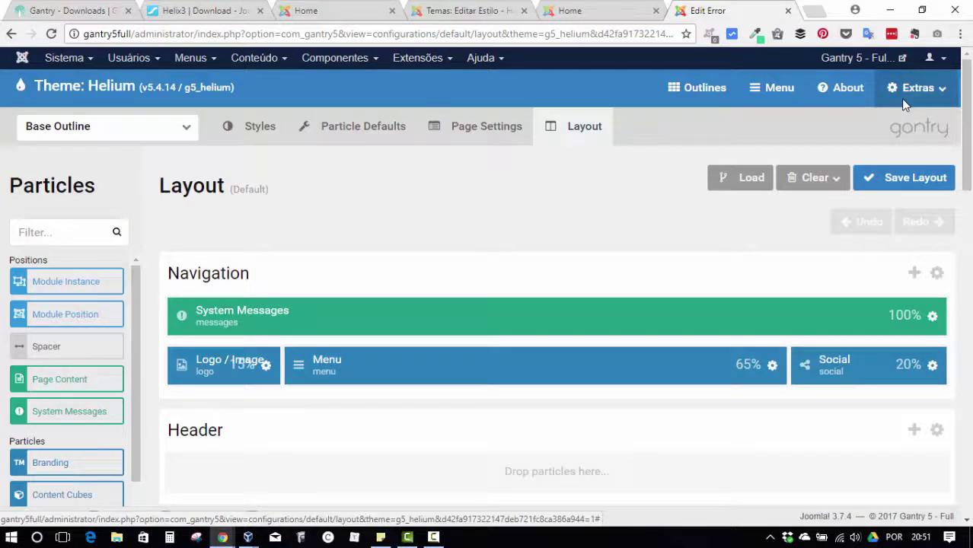
Switch Gantry 5 from Development to Production mode and review the Base Outline's styles together with the mode setting
click(927, 90)
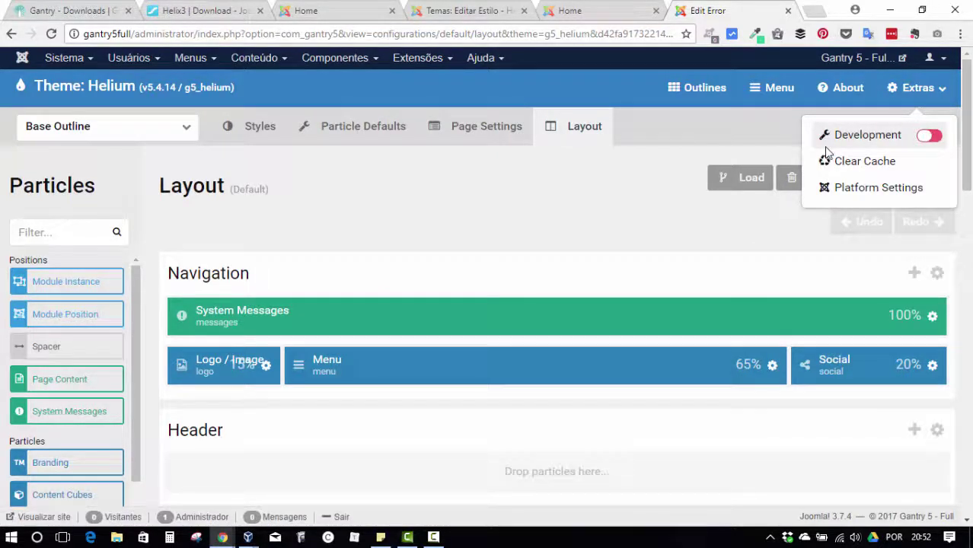
click(929, 140)
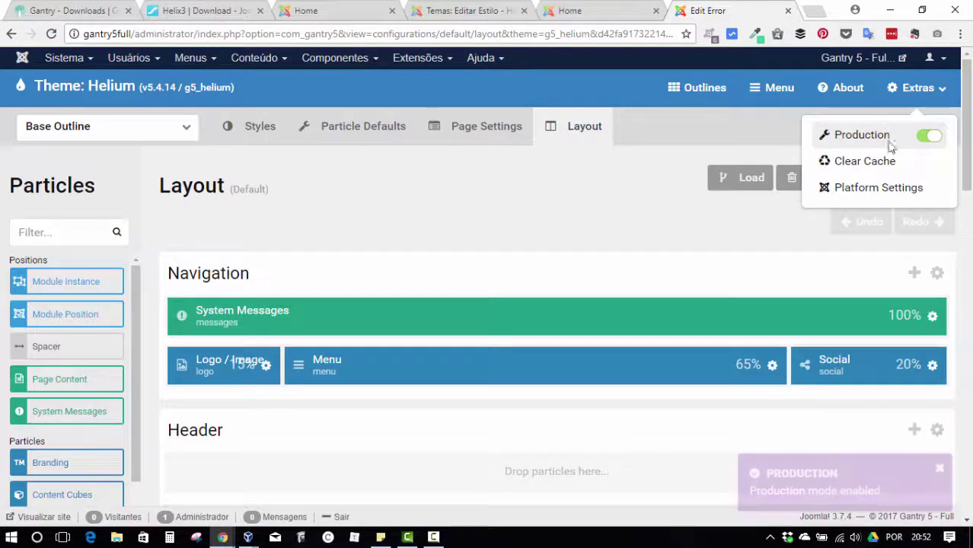
click(272, 132)
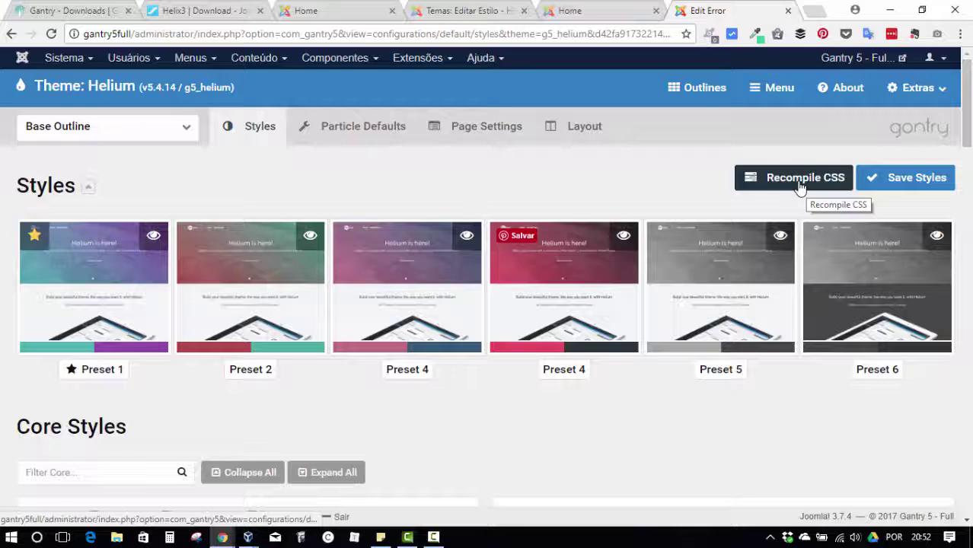
click(926, 88)
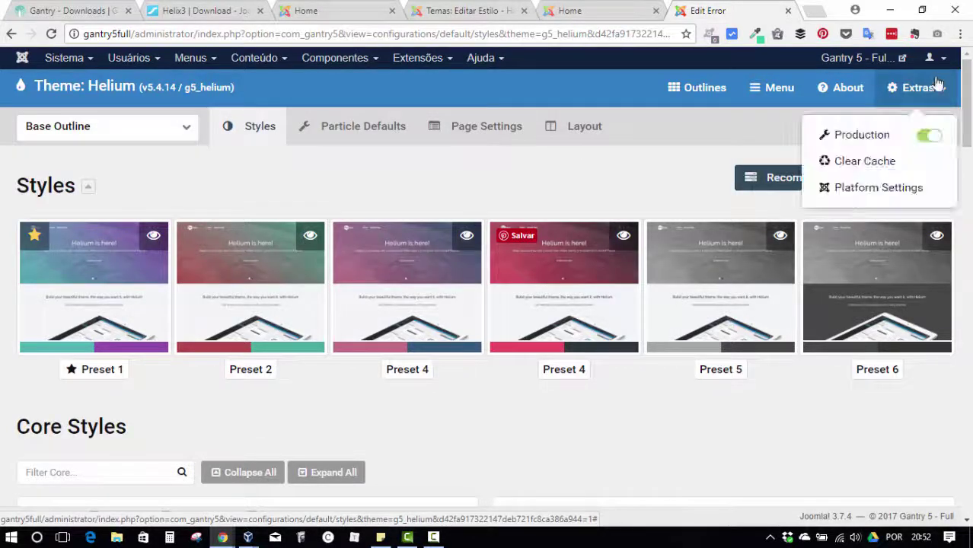
click(851, 136)
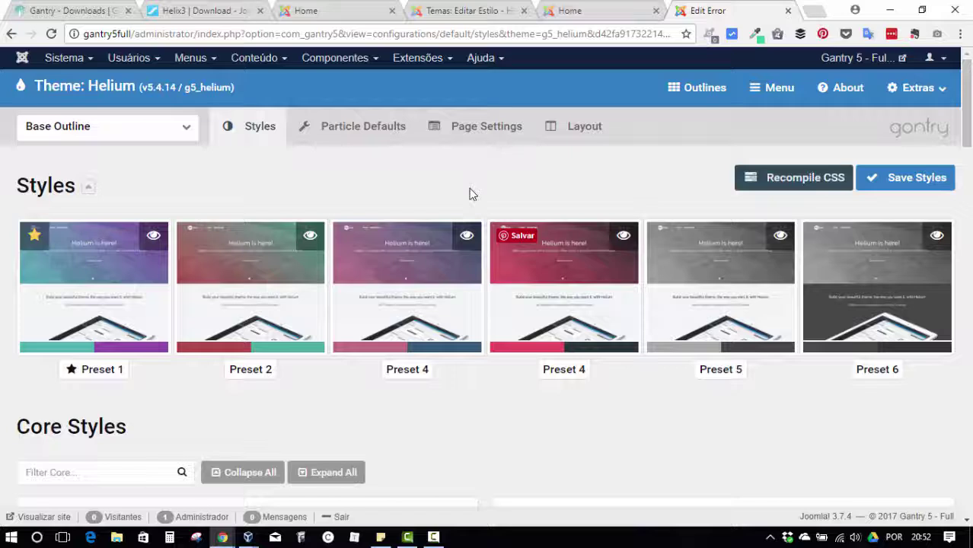
Return to the Helix 3 style and examine its advanced compression, LESS and template settings export/import options
click(366, 8)
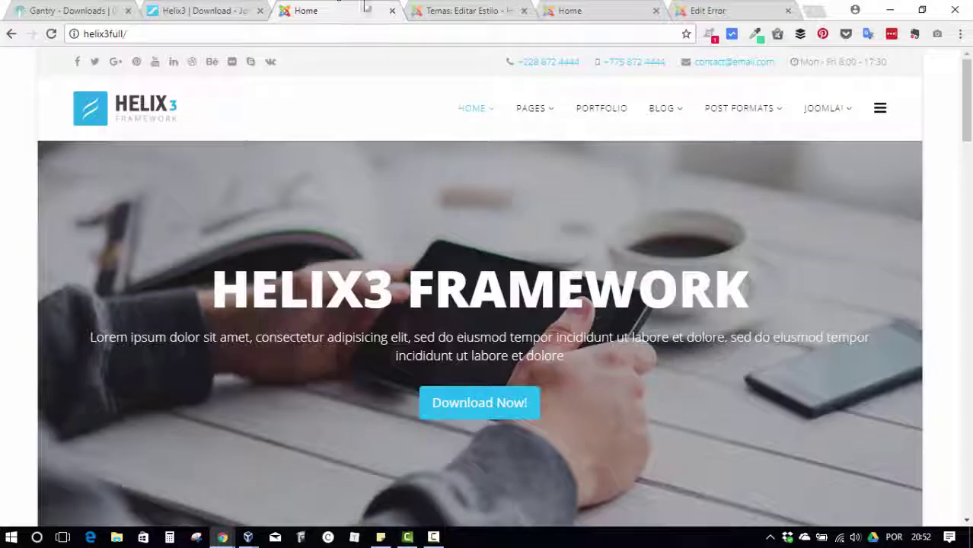
click(456, 10)
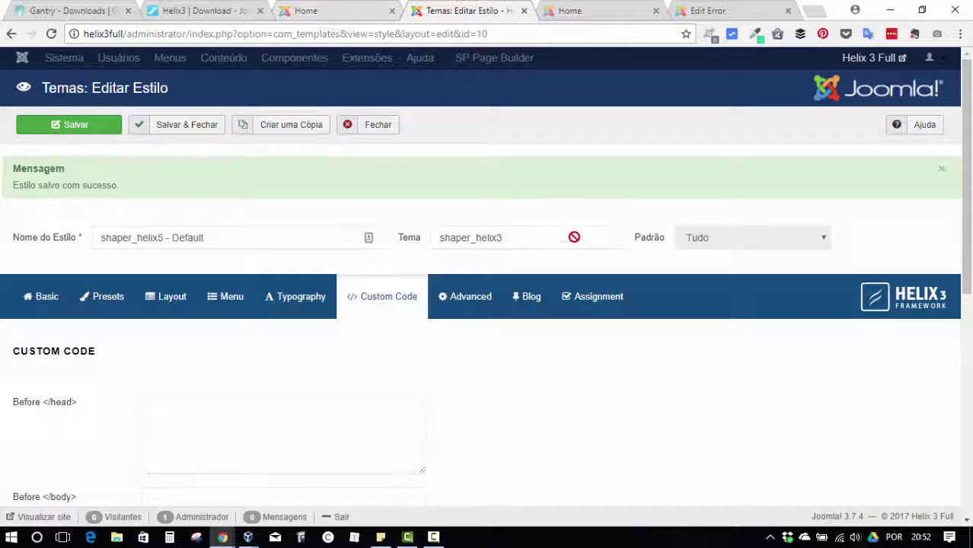
click(452, 306)
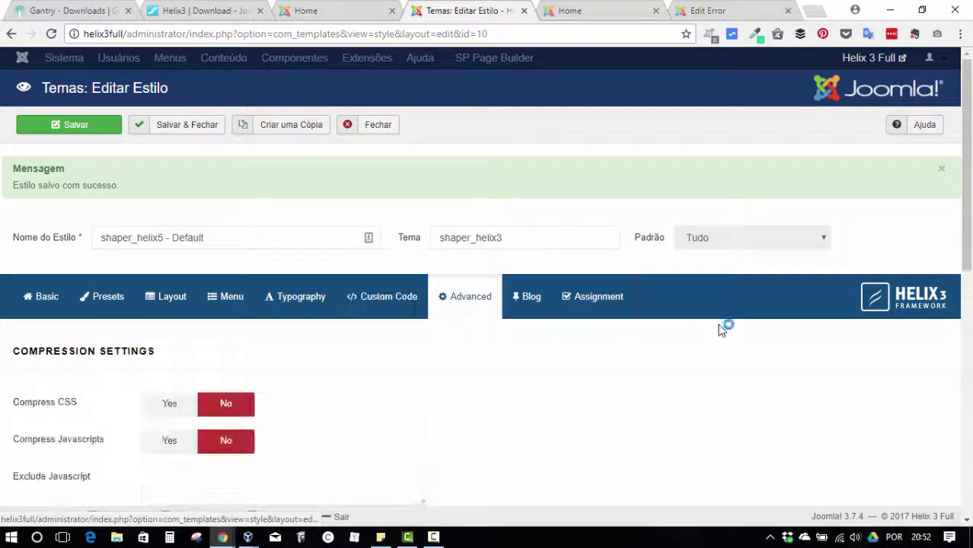
scroll(471, 326, down, 3)
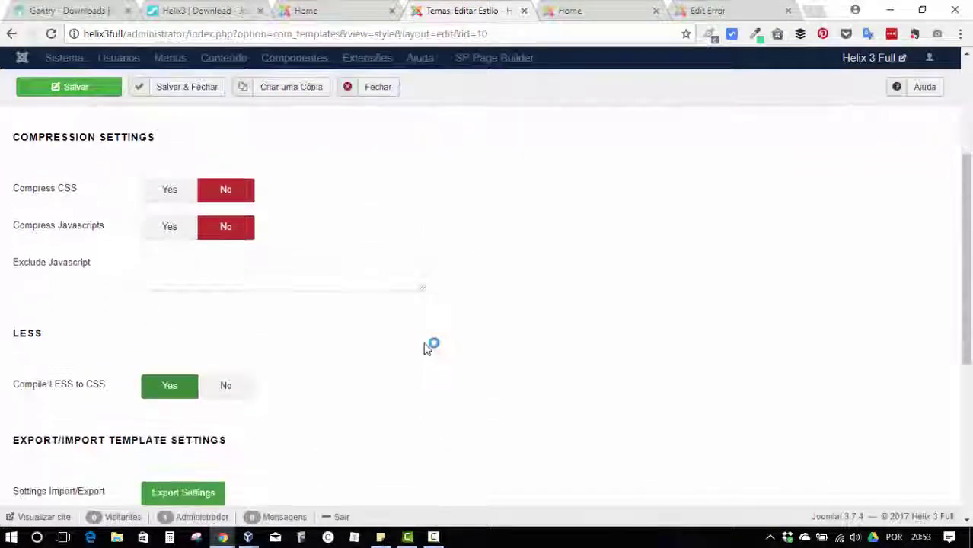
scroll(427, 348, down, 2)
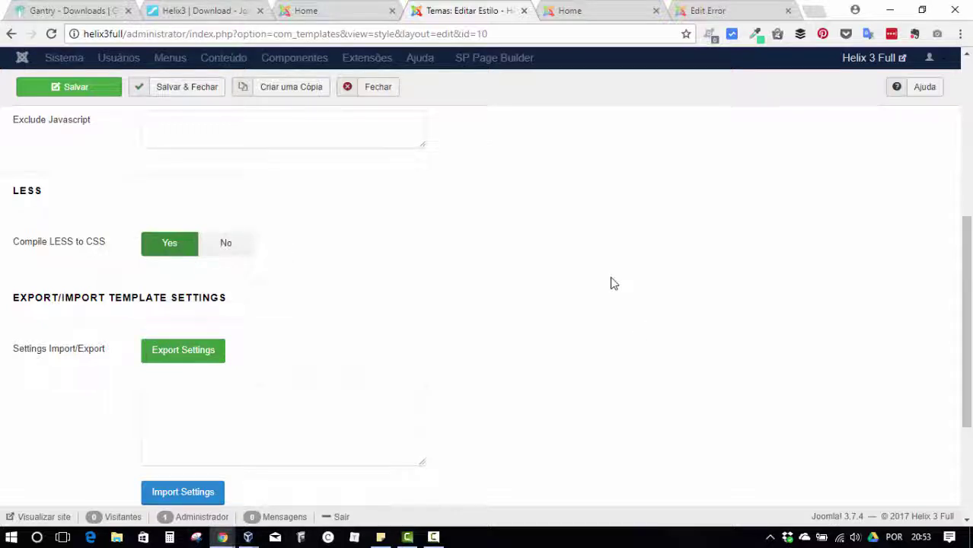
Set Compile LESS to CSS to No in the Helix 3 style's advanced settings
click(230, 244)
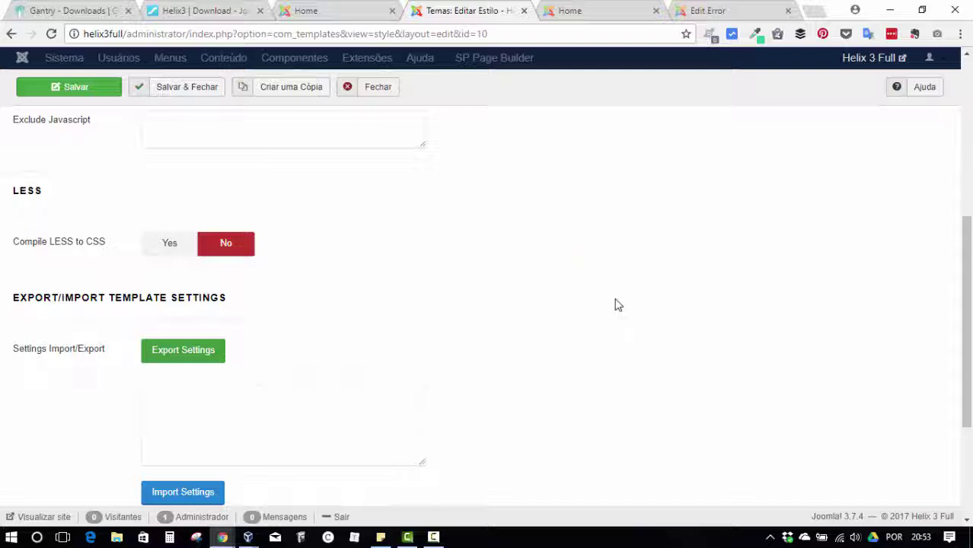
scroll(675, 327, up, 3)
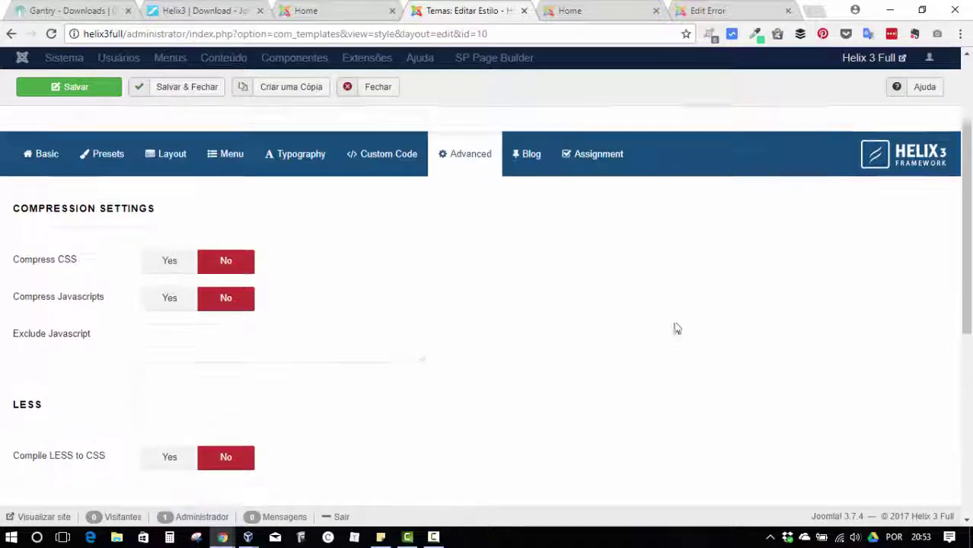
scroll(677, 328, up, 2)
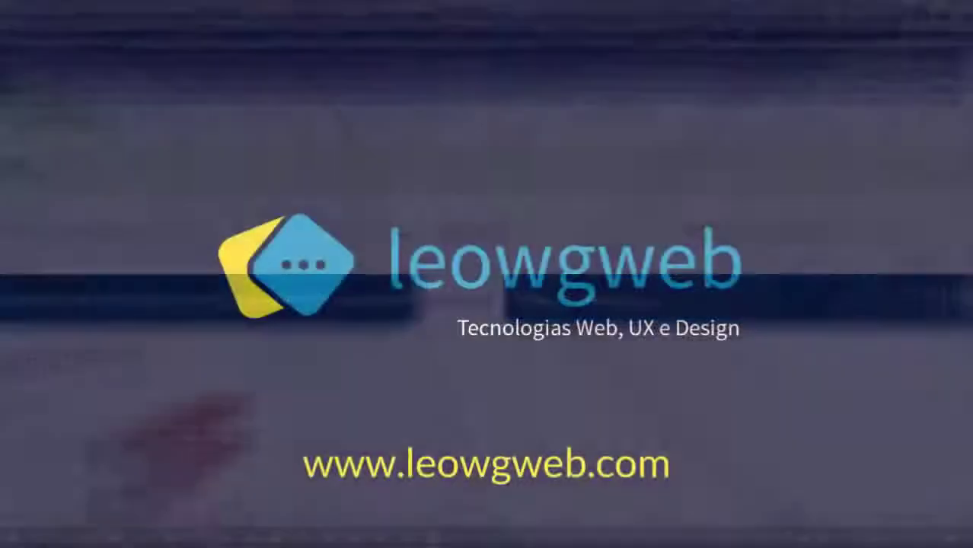